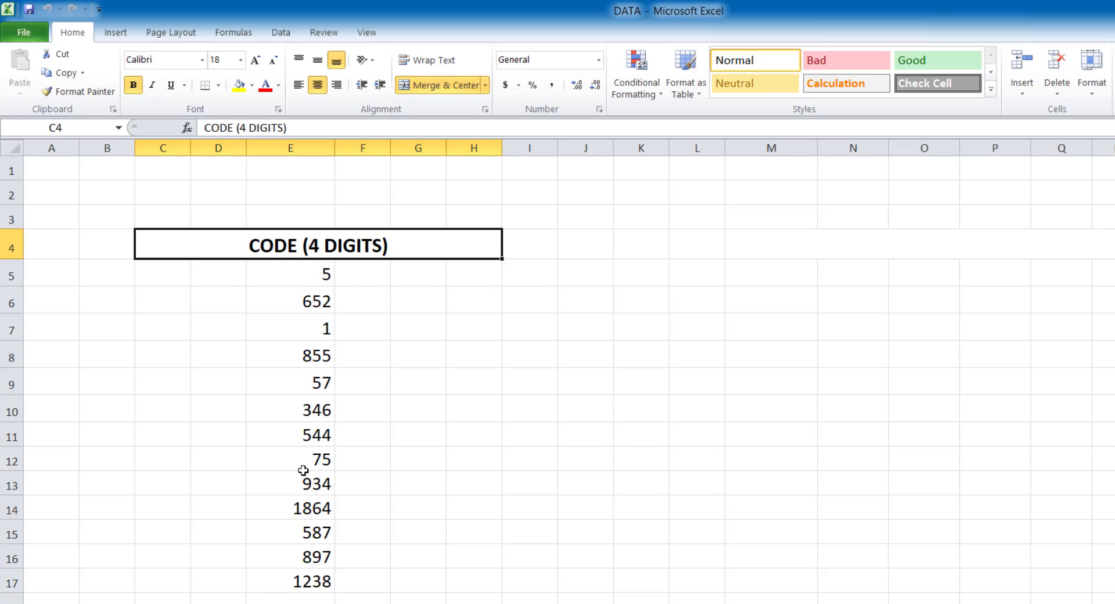
Try entering the padded codes 0005 in cell G5 and 0652 in cell G6.
left_click(293, 583)
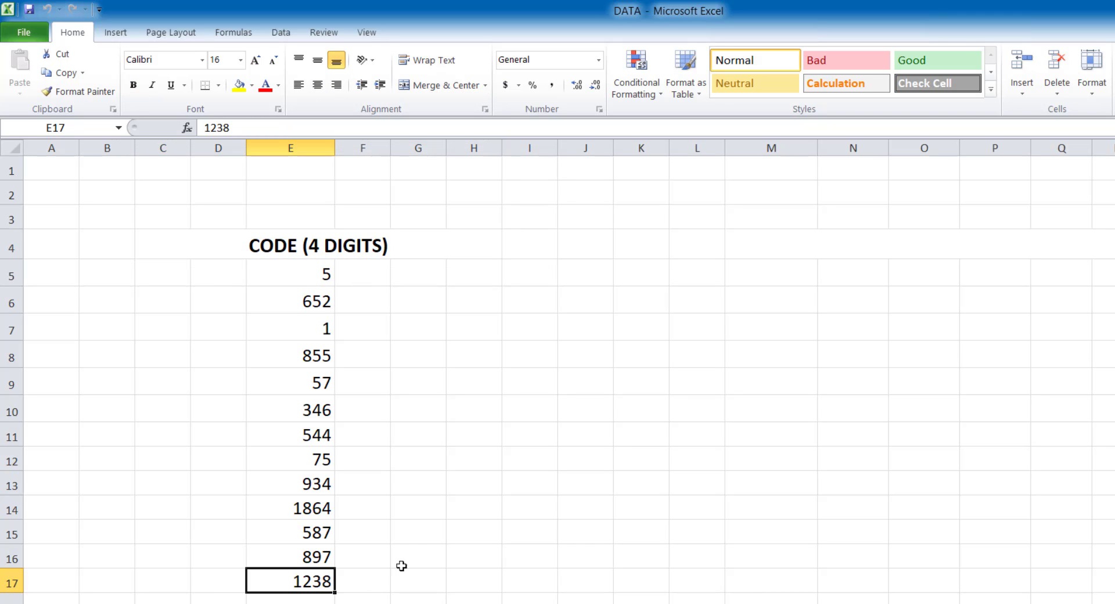
left_click(293, 262)
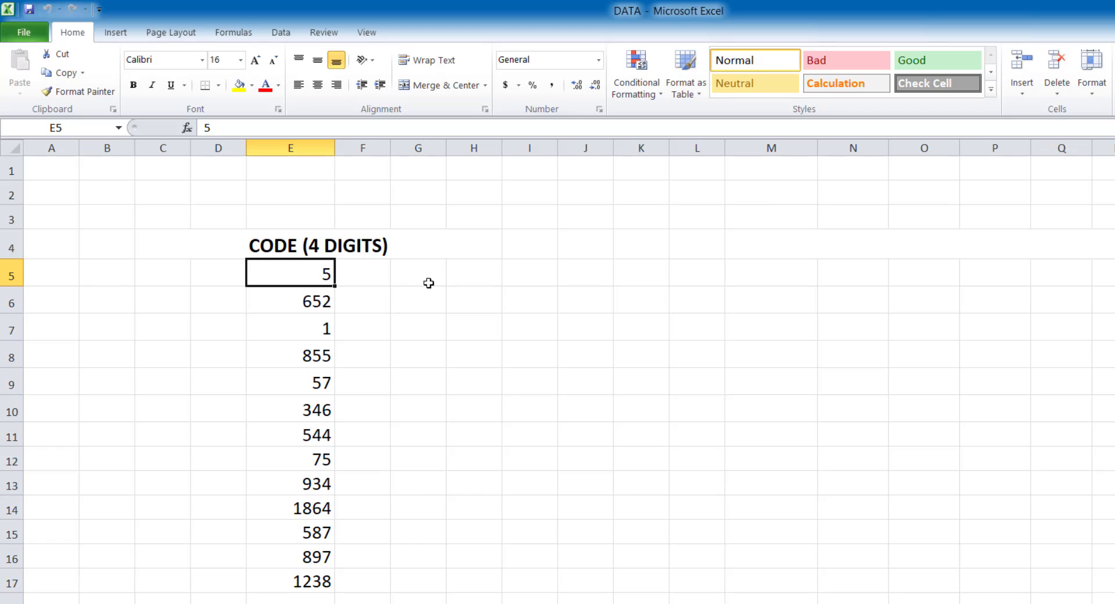
left_click(426, 279)
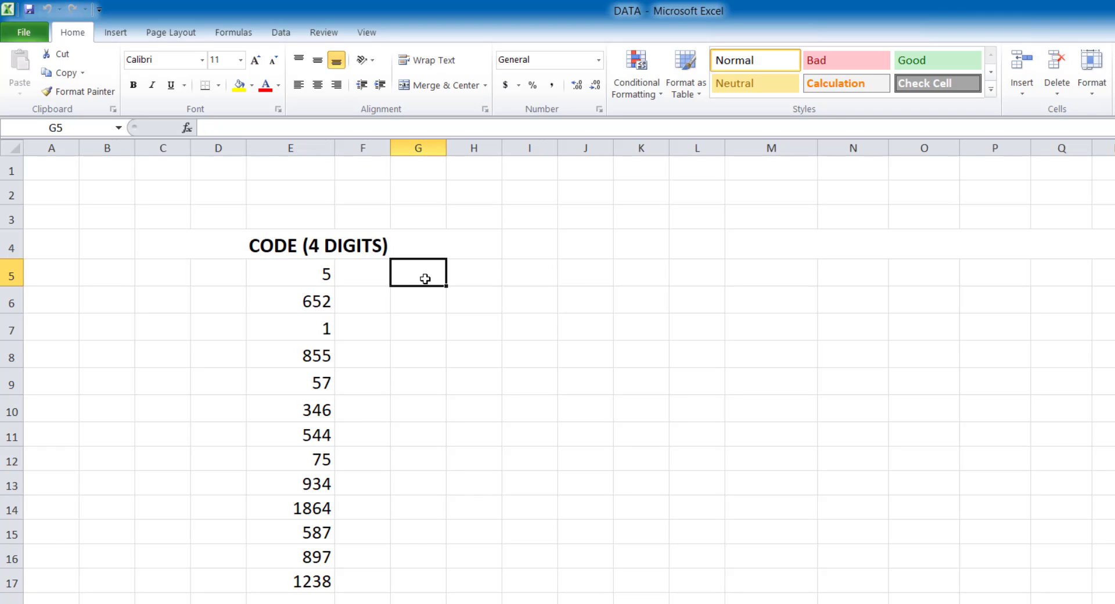
type("0005")
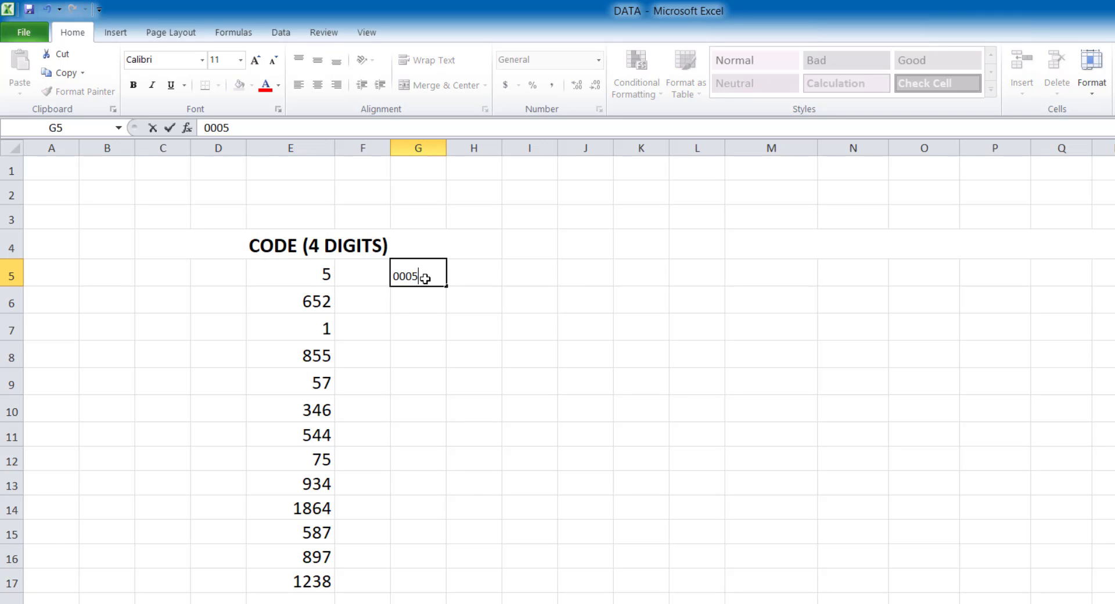
left_click(308, 300)
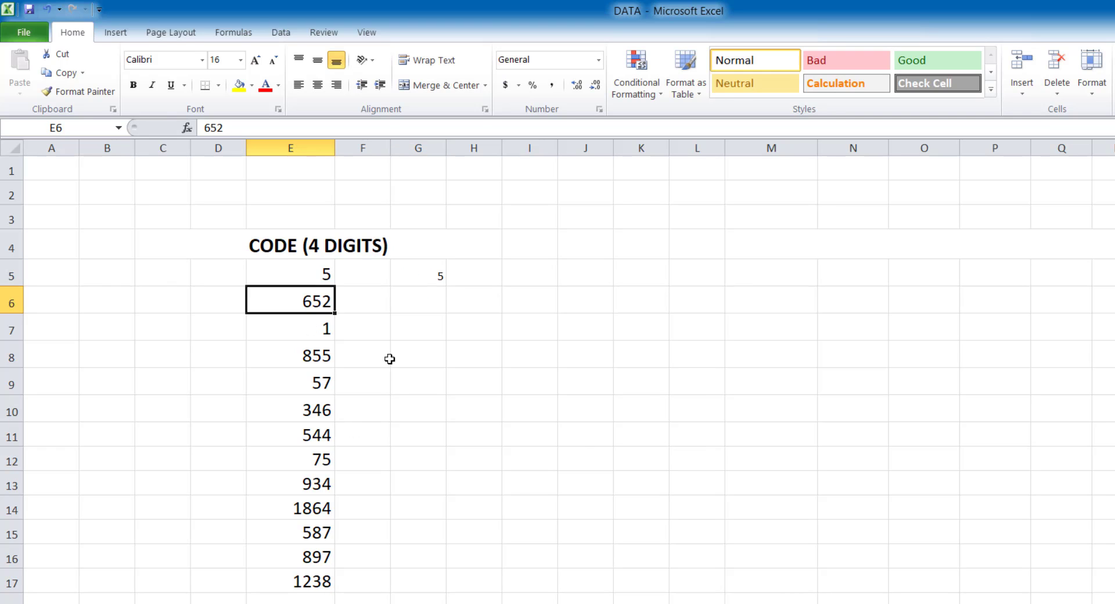
left_click(428, 297)
type("0")
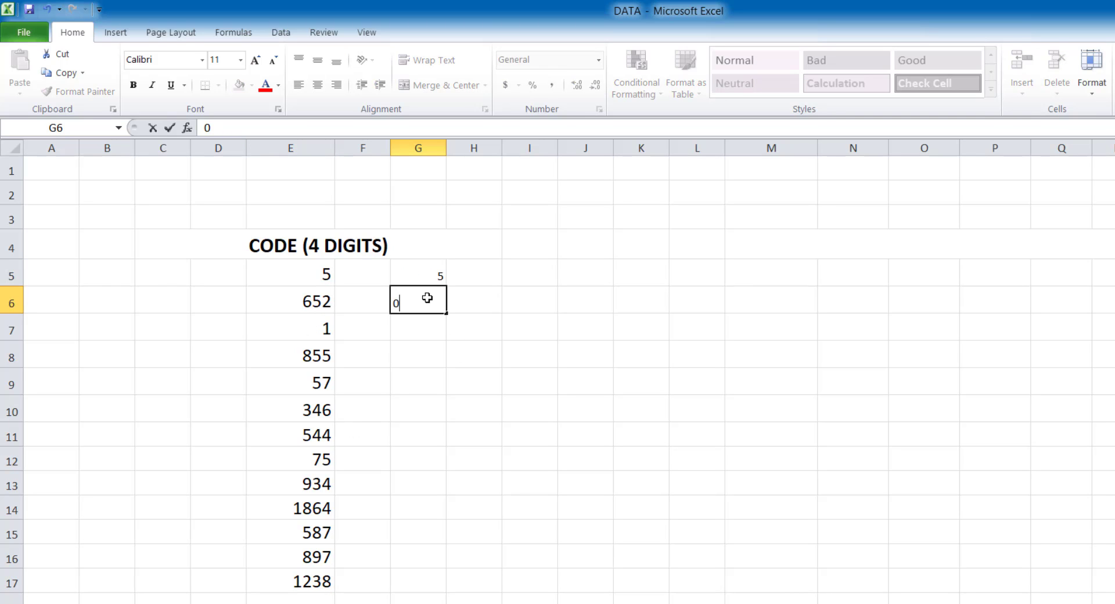
type("652")
key("Return")
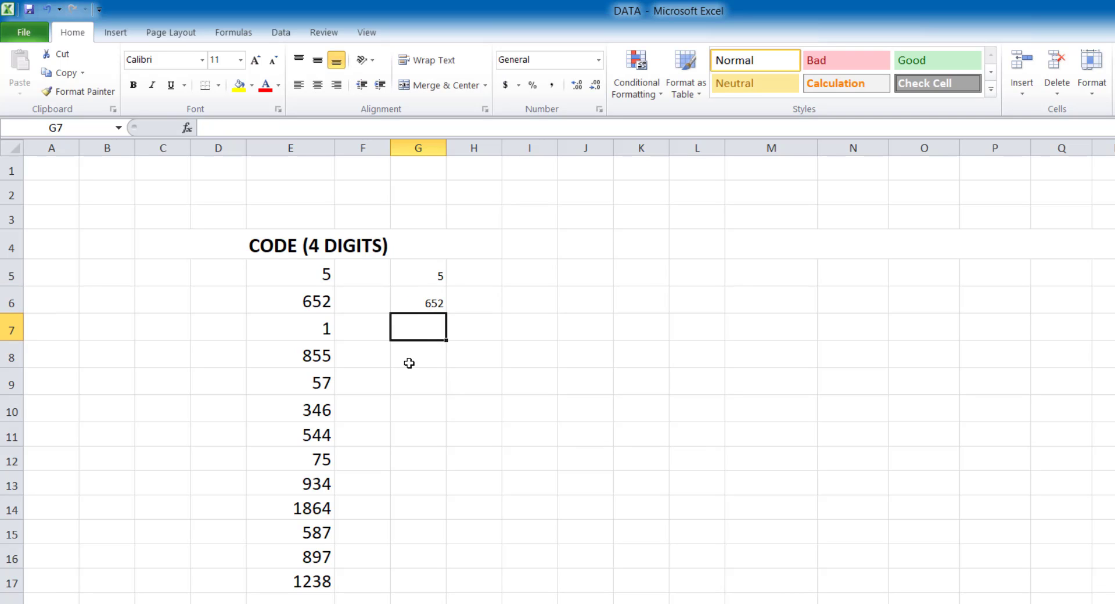
Try entering the padded code 0057 in cell G9, beside the matching code in column E.
left_click(436, 274)
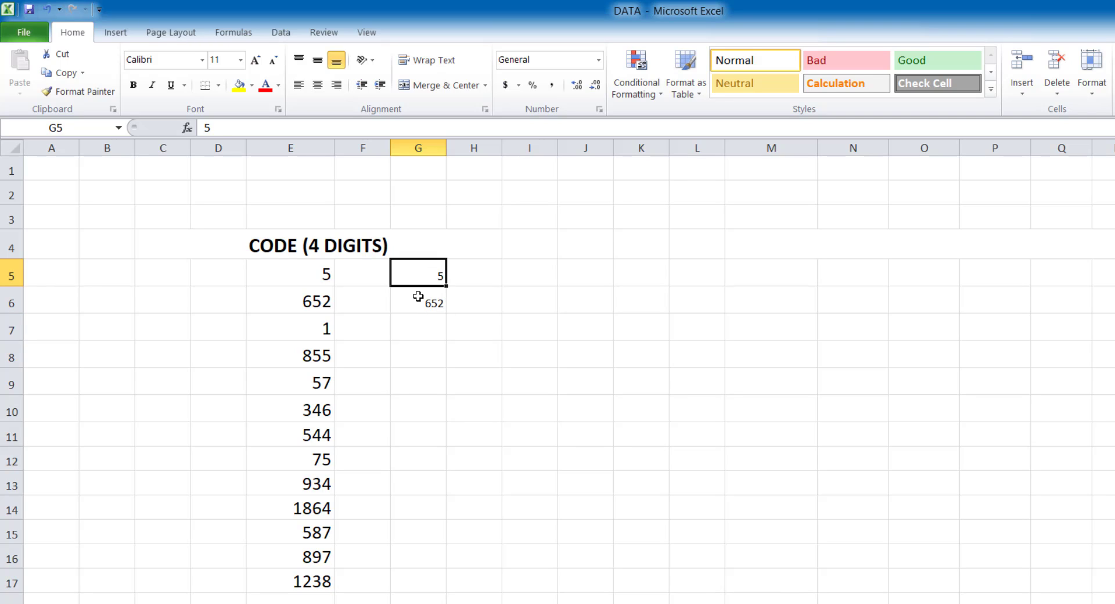
left_click(418, 295)
left_click(303, 386)
left_click(431, 383)
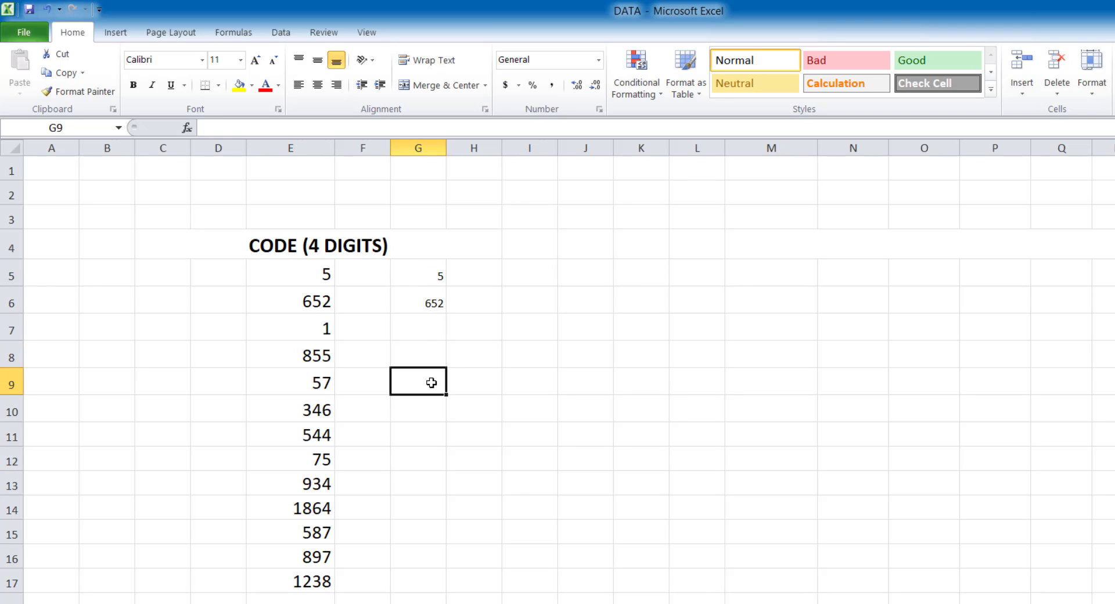
type("0057")
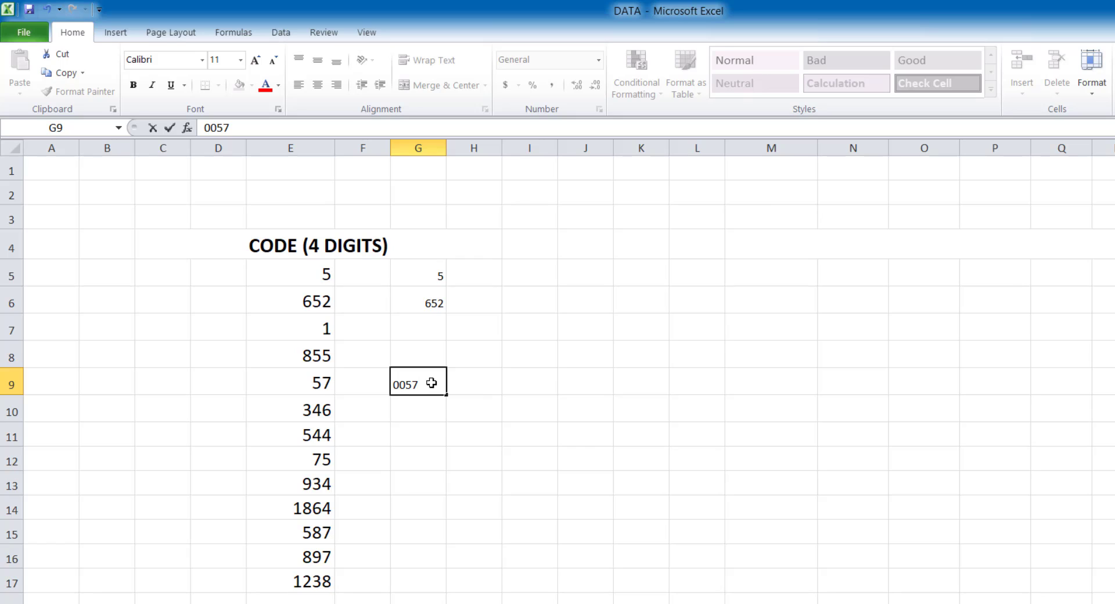
left_click(451, 458)
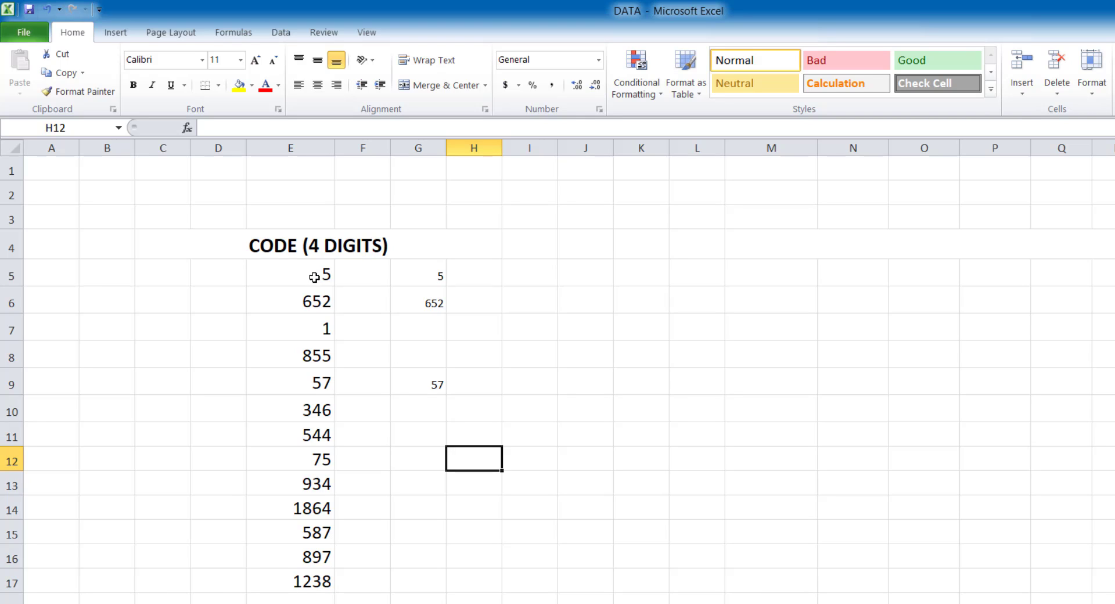
Apply the custom number format 0000 to the codes in E5:E17.
left_click_drag(289, 274, 279, 572)
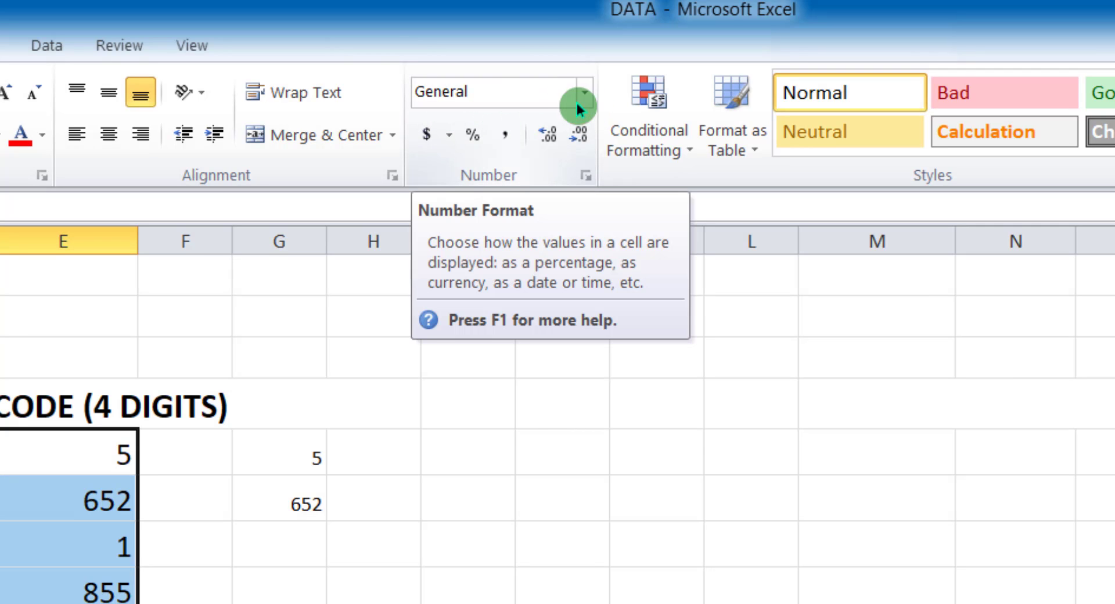
left_click(583, 95)
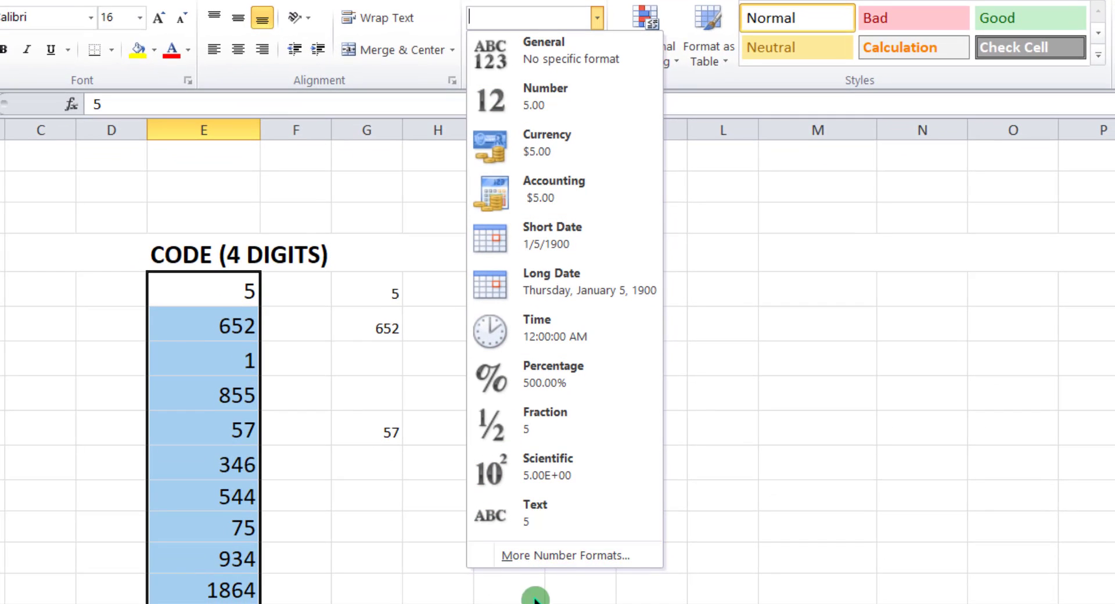
left_click(579, 556)
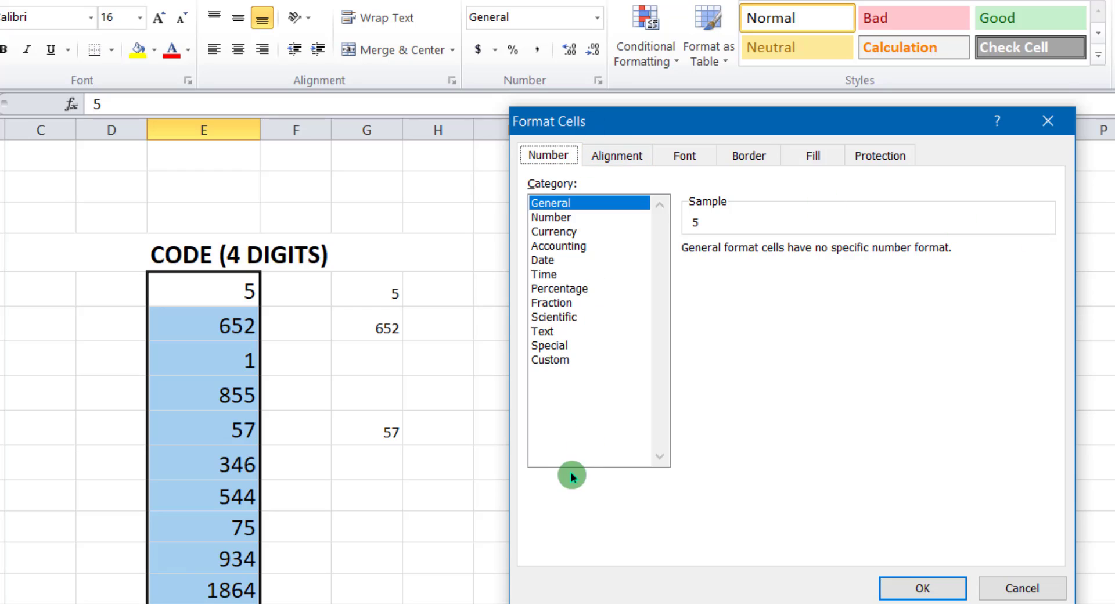
left_click(557, 360)
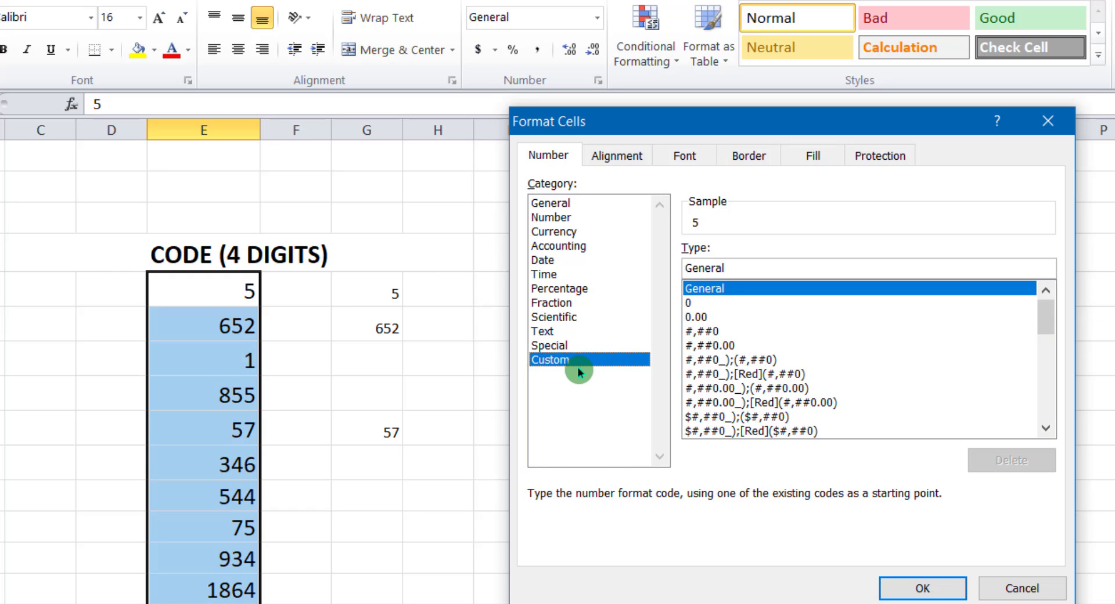
left_click(700, 304)
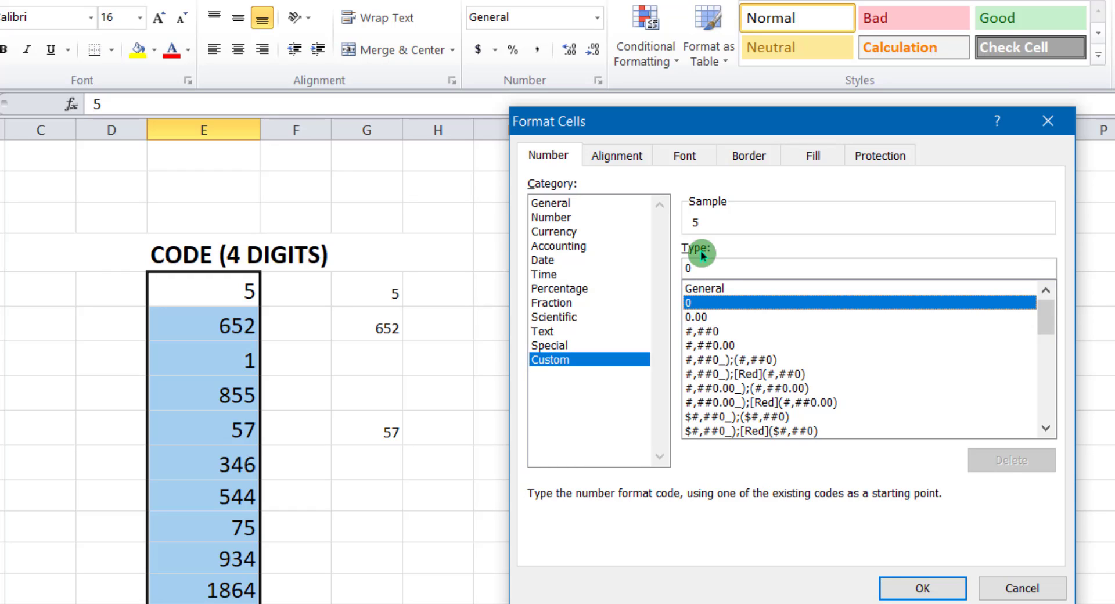
left_click(715, 270)
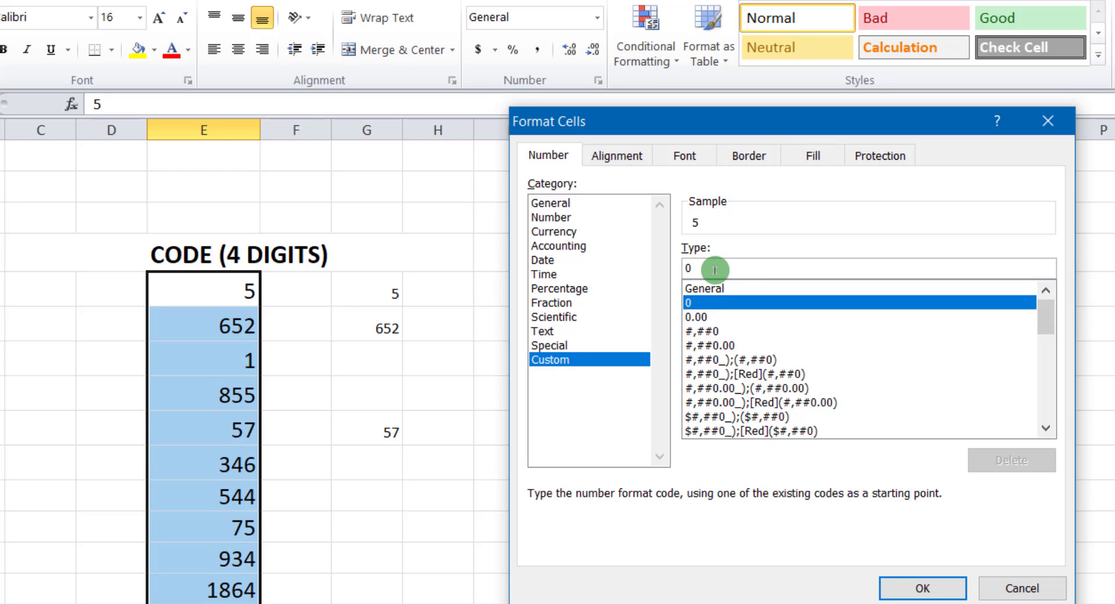
type("0000")
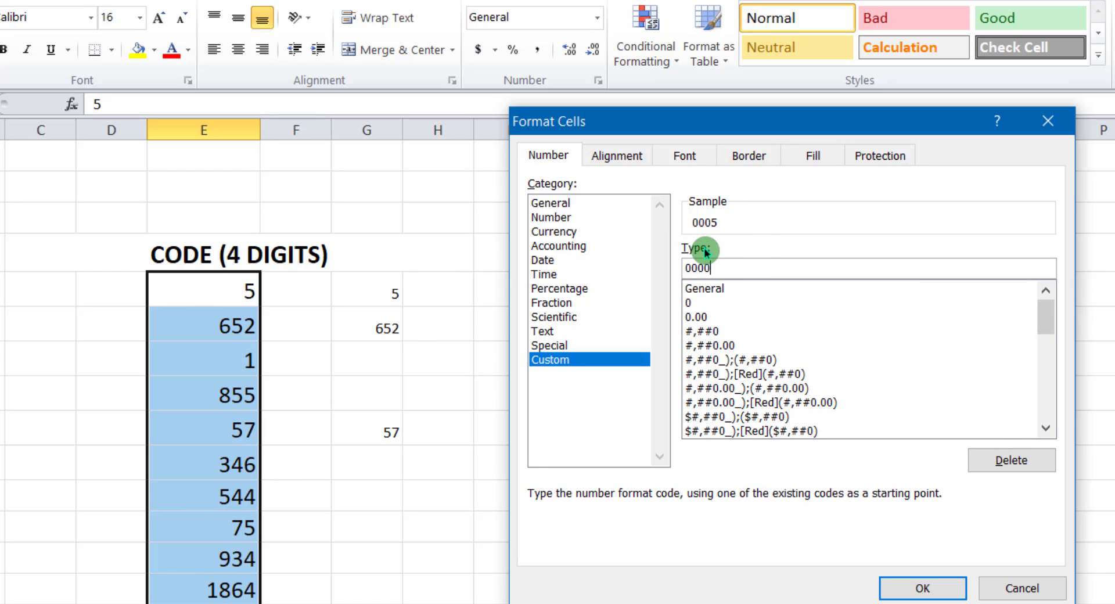
left_click(923, 587)
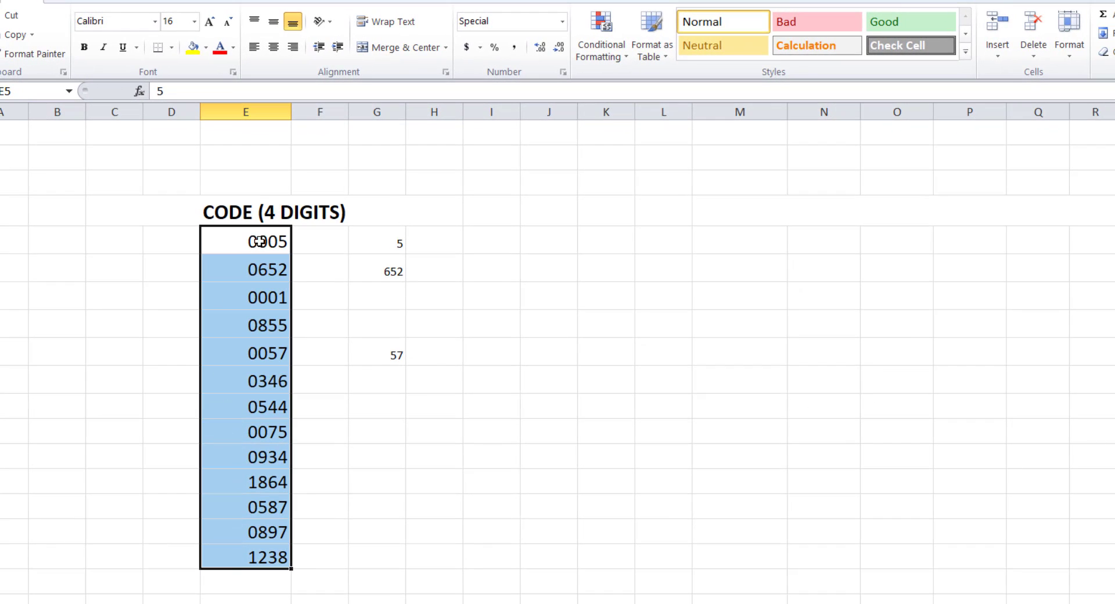
left_click(173, 513)
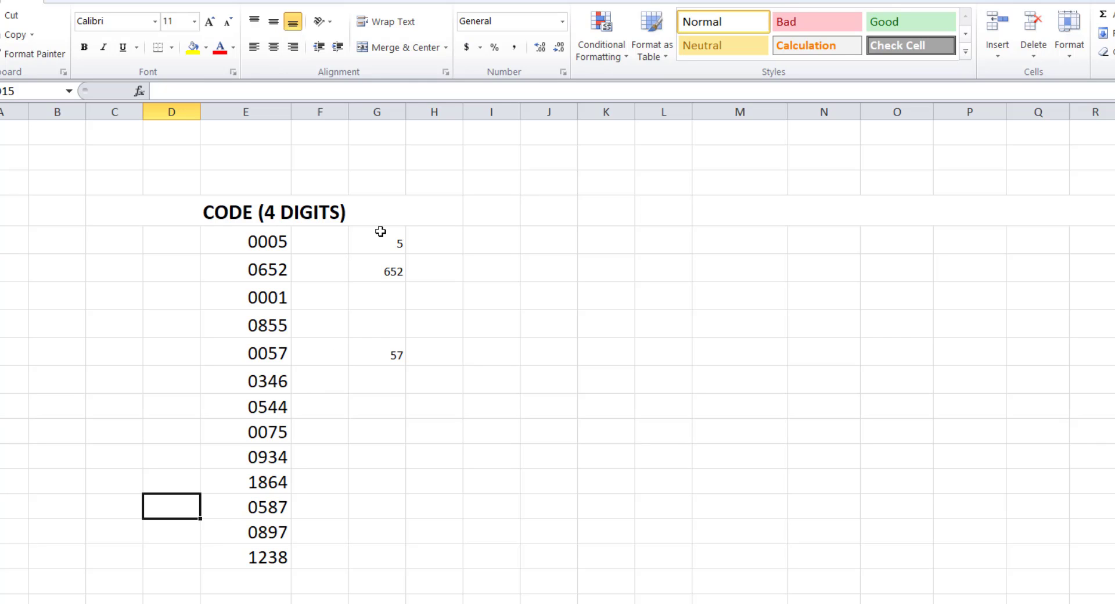
Try entering 0005 in cell H5, and clear all the test entries from G5:H10.
left_click(430, 242)
type("0005")
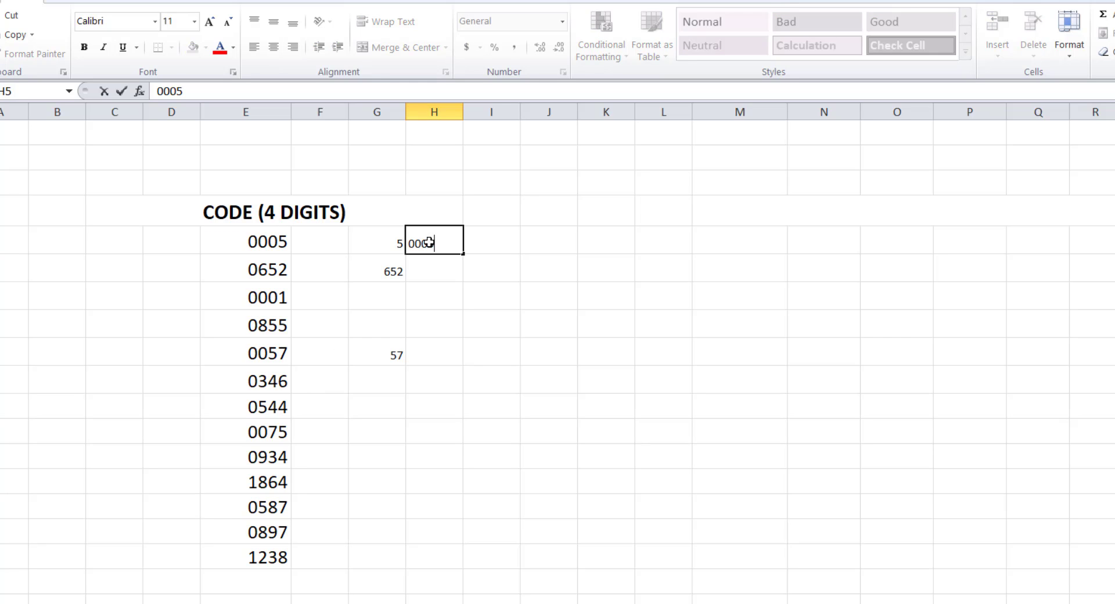
key("Return")
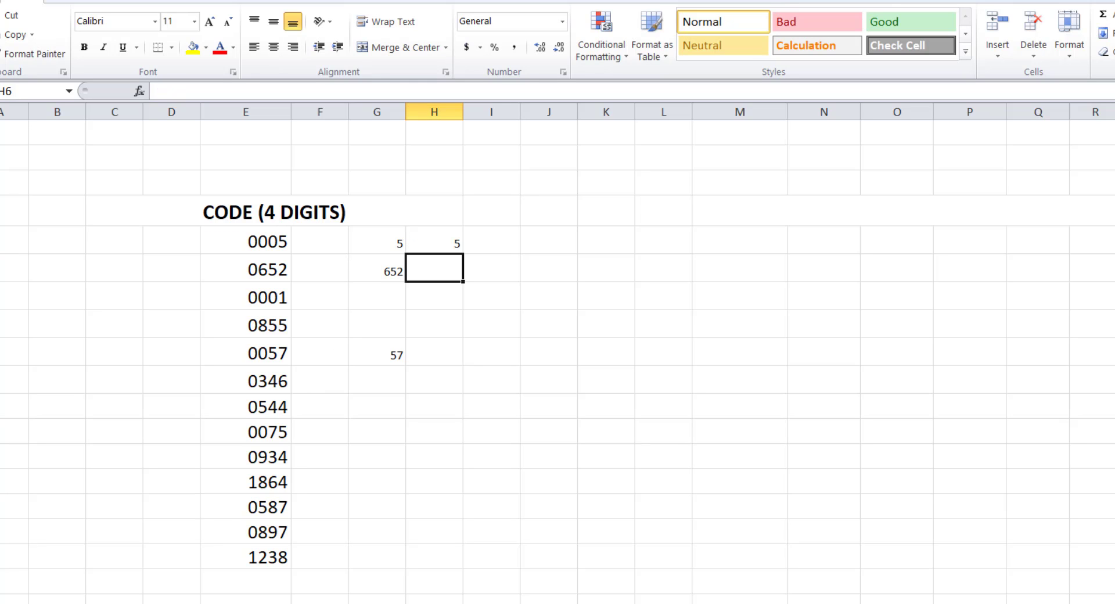
left_click(431, 244)
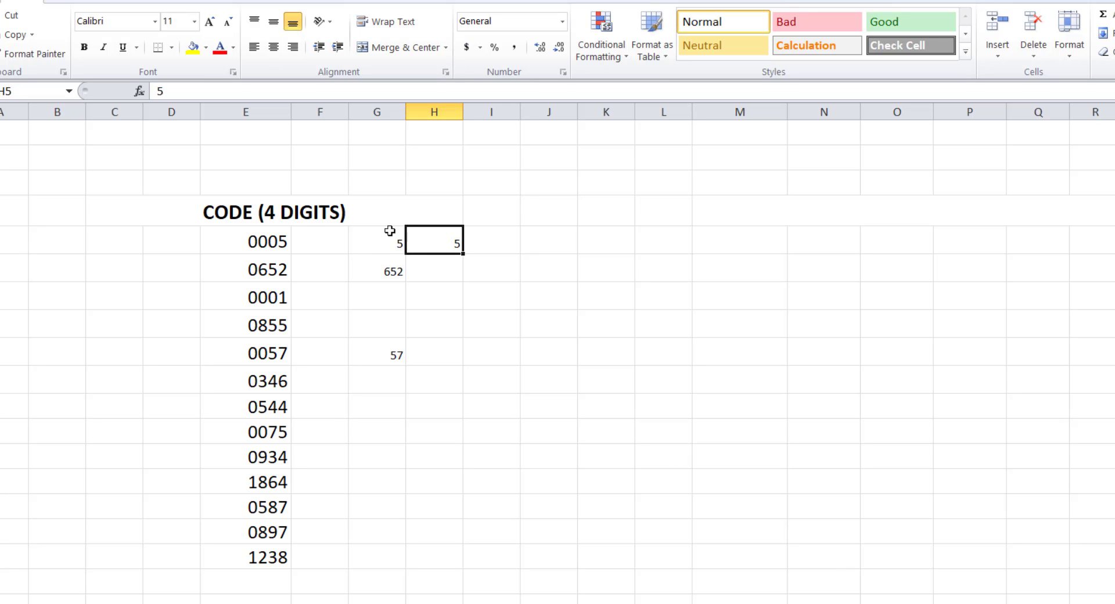
left_click_drag(389, 232, 418, 367)
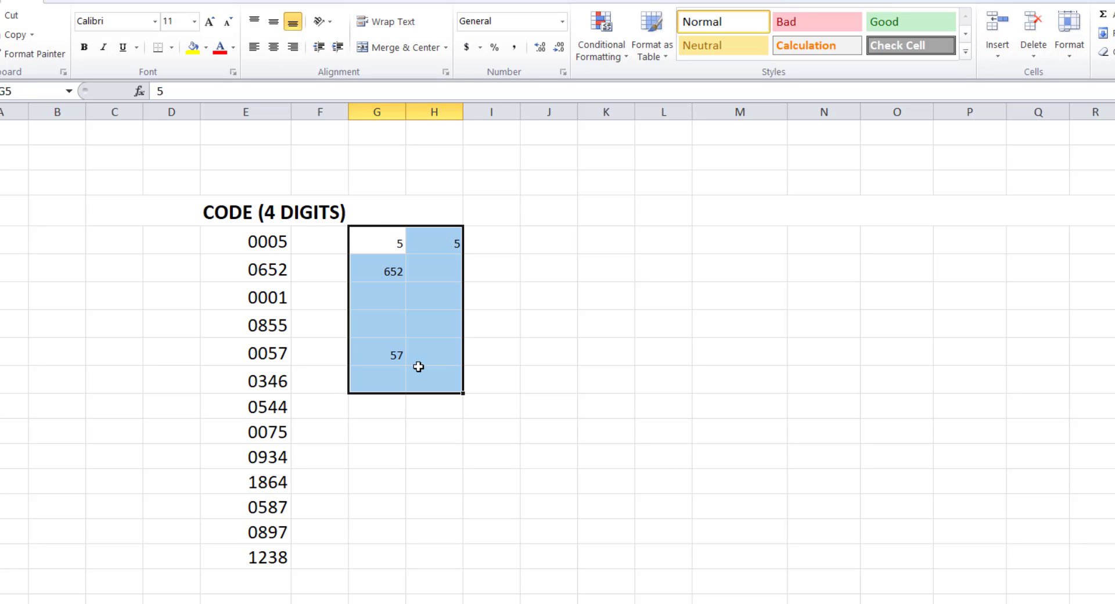
key("Delete")
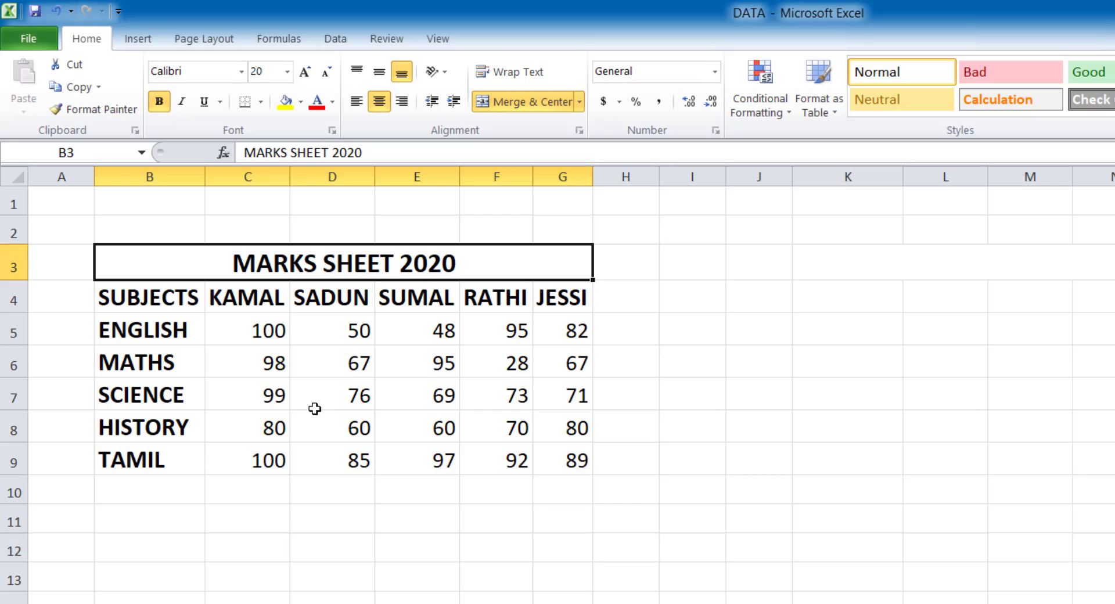
On the marks sheet, enter 0 in cell D13 and 100 in cell E13.
left_click(357, 572)
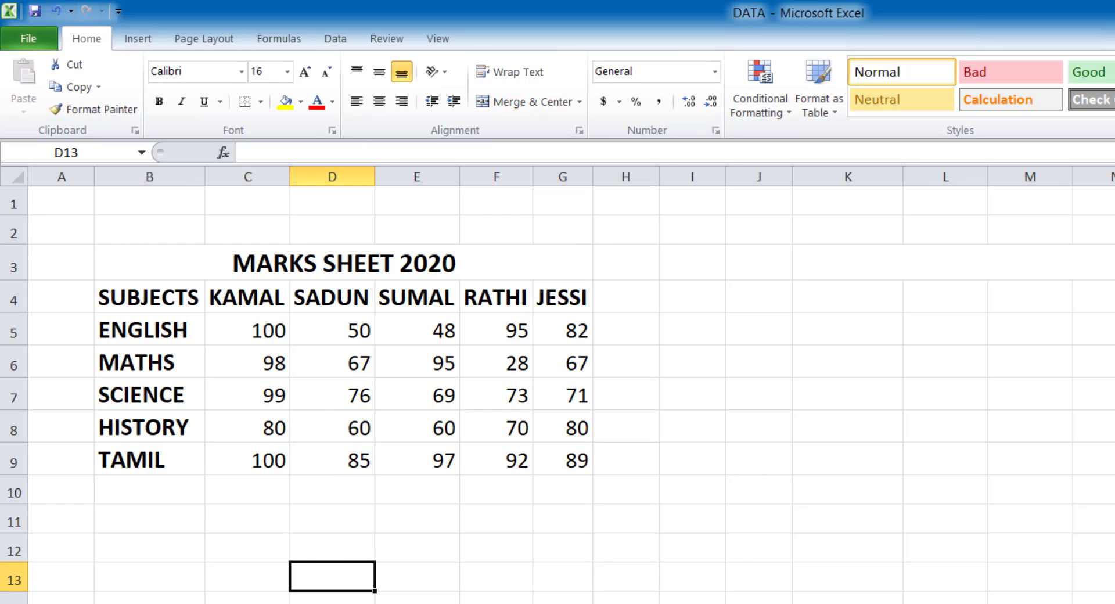
type("0")
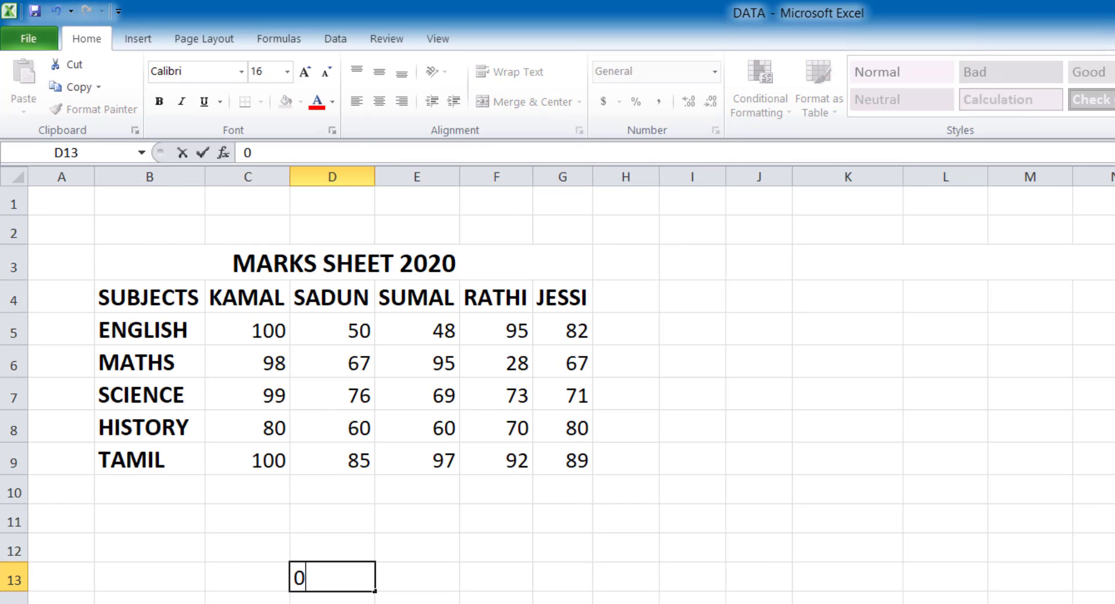
key("Tab")
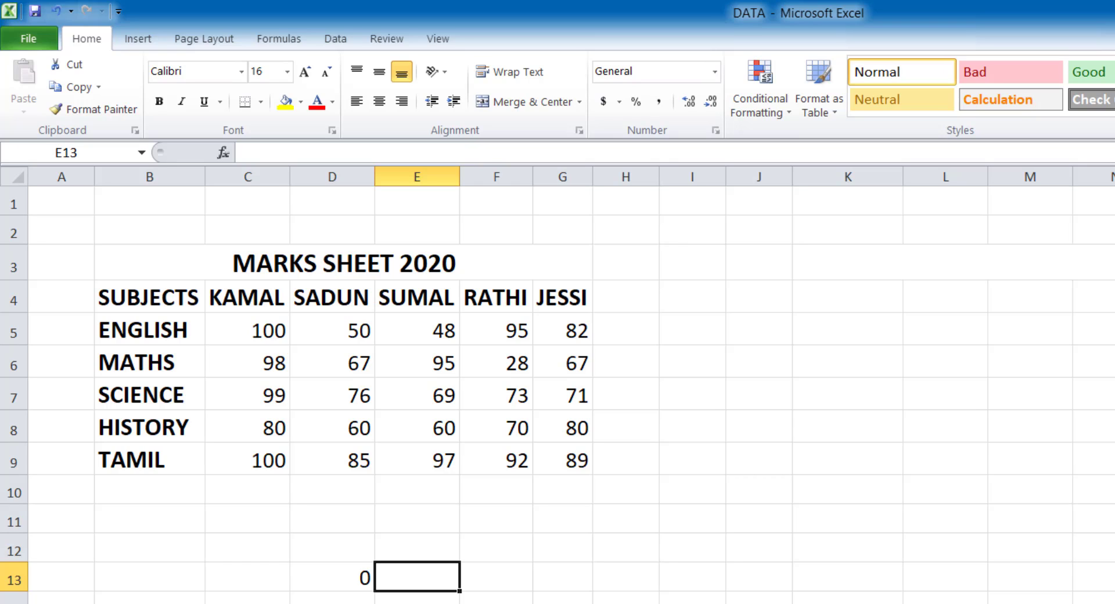
type("100")
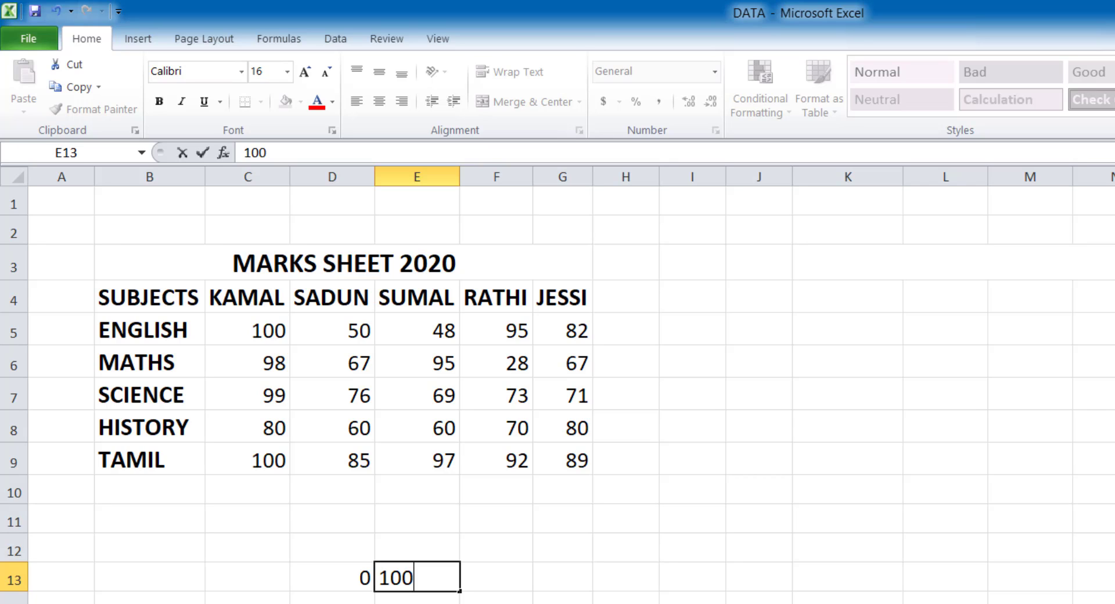
Set a data validation rule on the marks in C5:G9 allowing whole numbers between 1 and 100.
left_click_drag(250, 330, 563, 465)
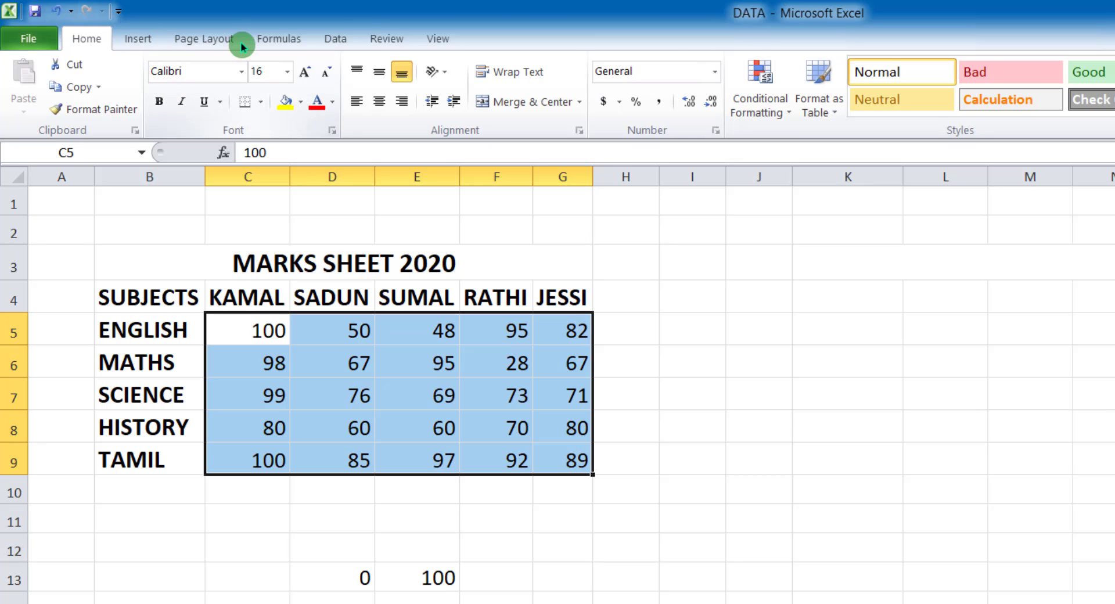
left_click(323, 42)
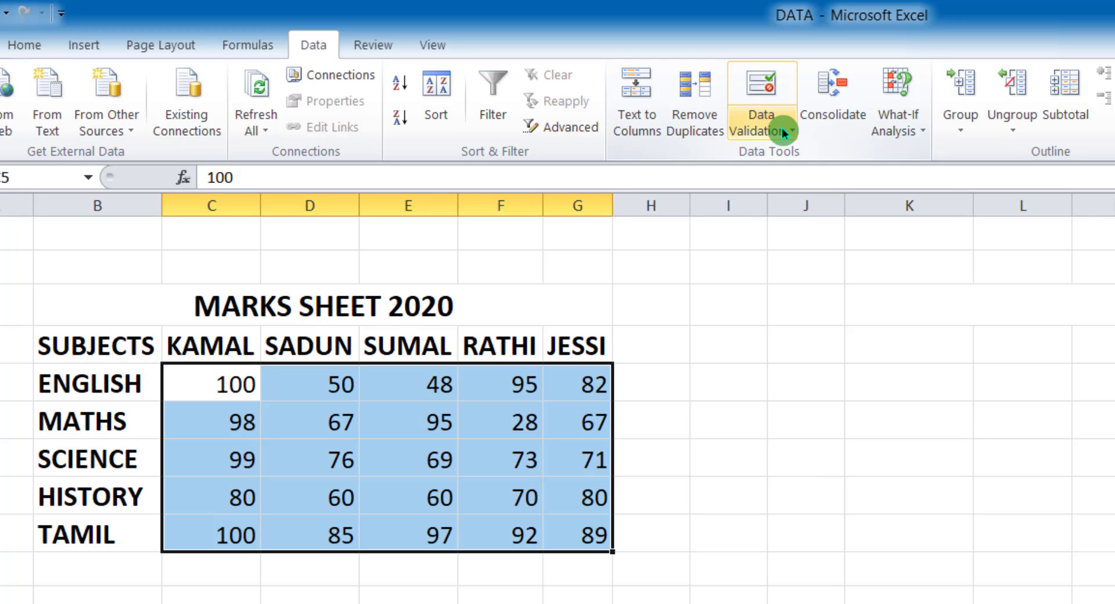
left_click(783, 128)
left_click(789, 158)
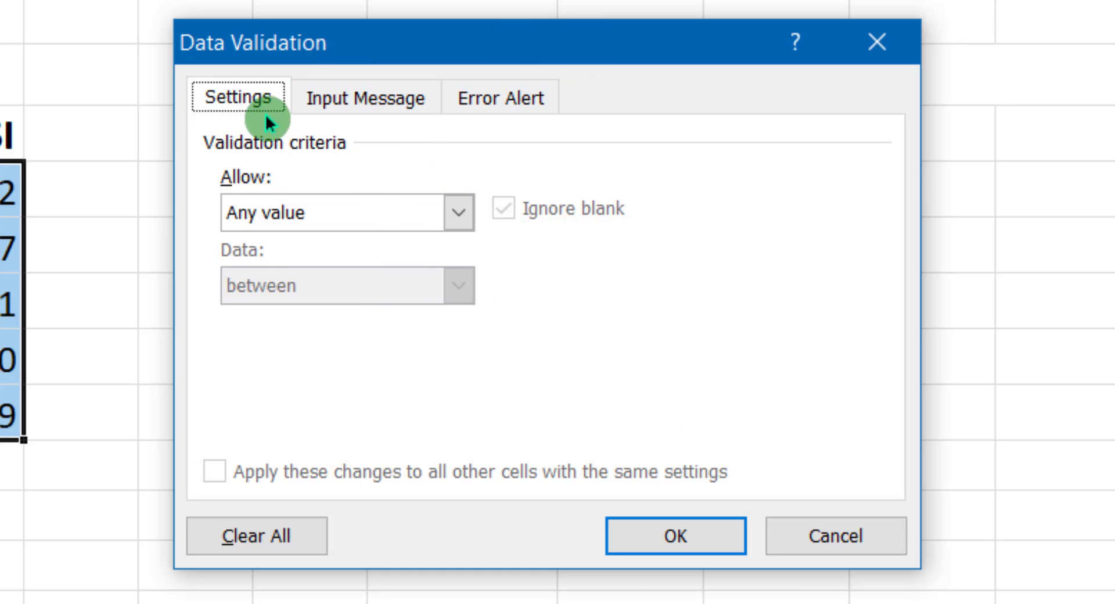
left_click(456, 215)
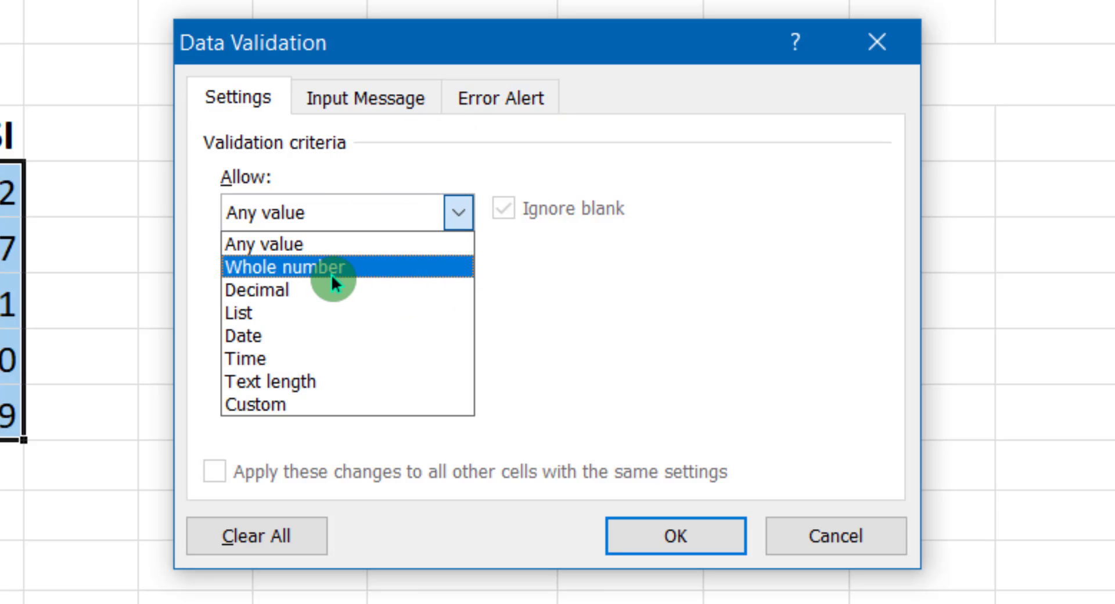
left_click(333, 282)
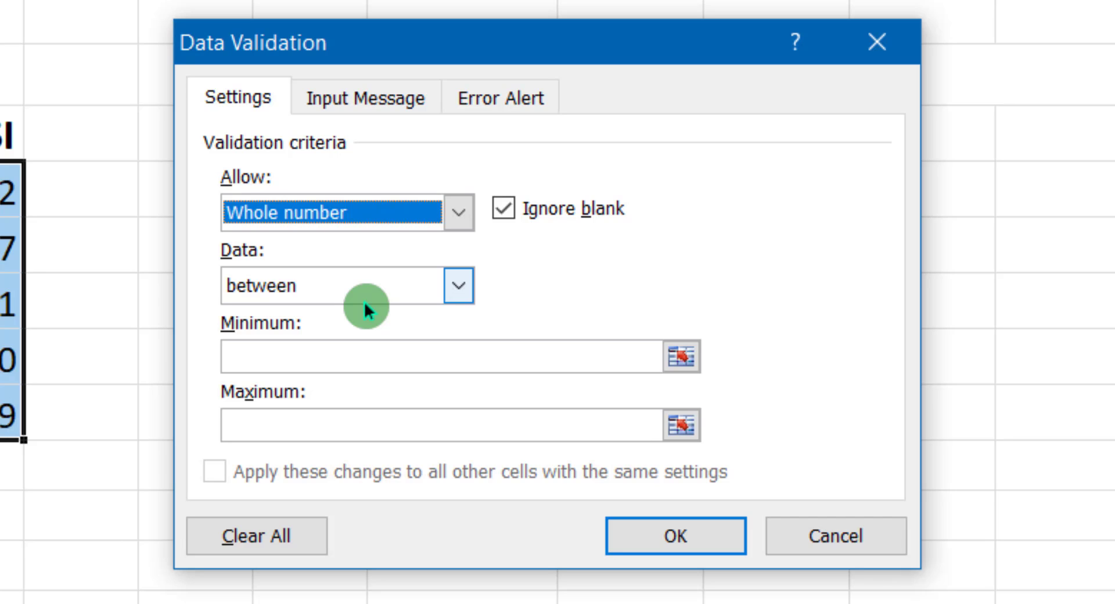
left_click(302, 358)
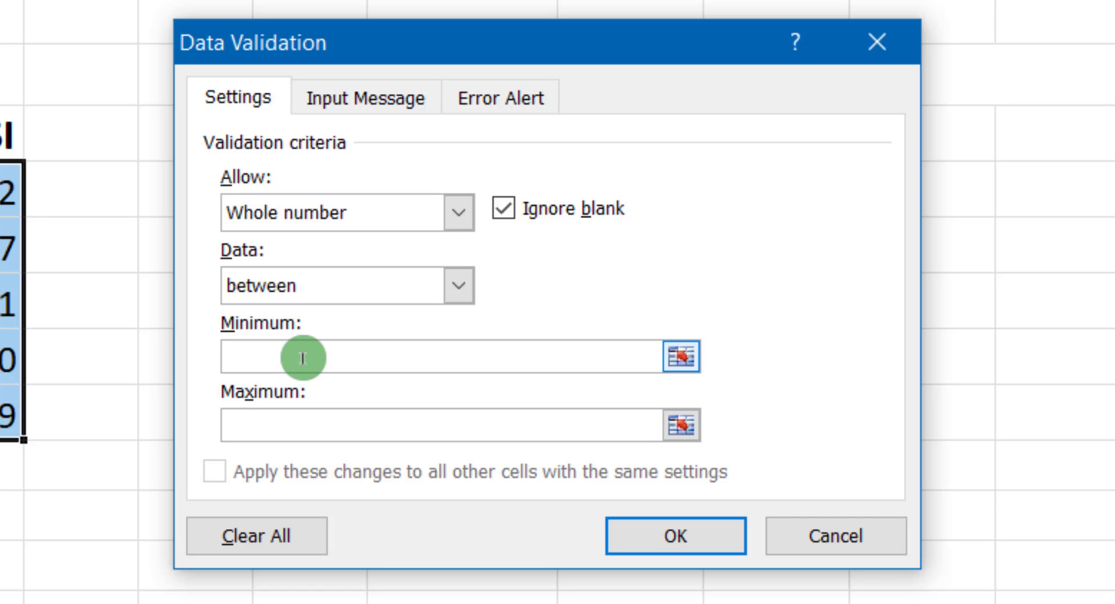
type("1")
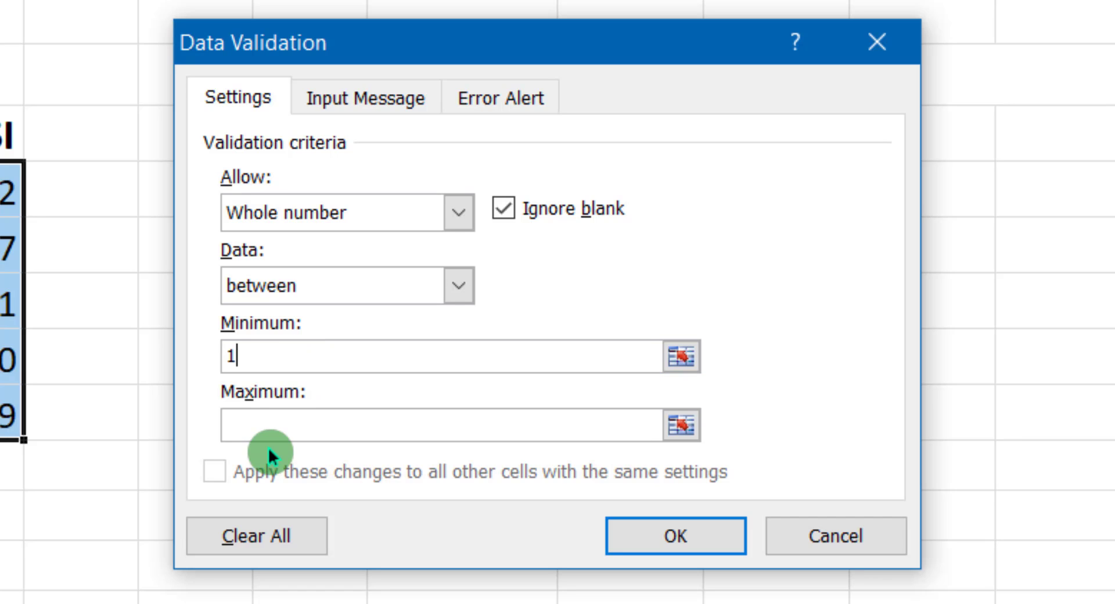
left_click(292, 429)
type("100")
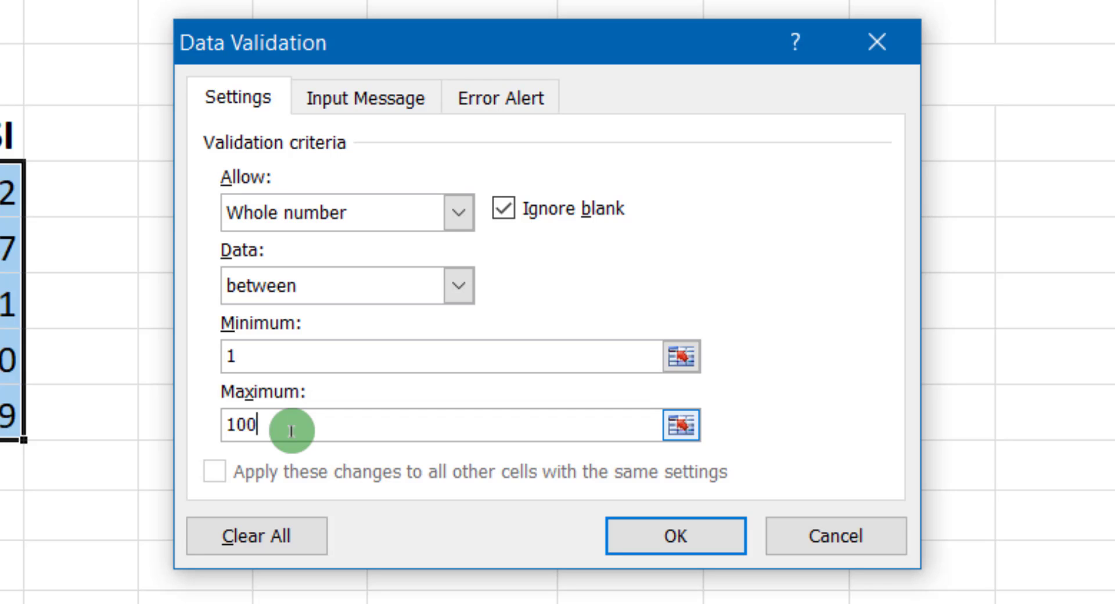
key("Tab")
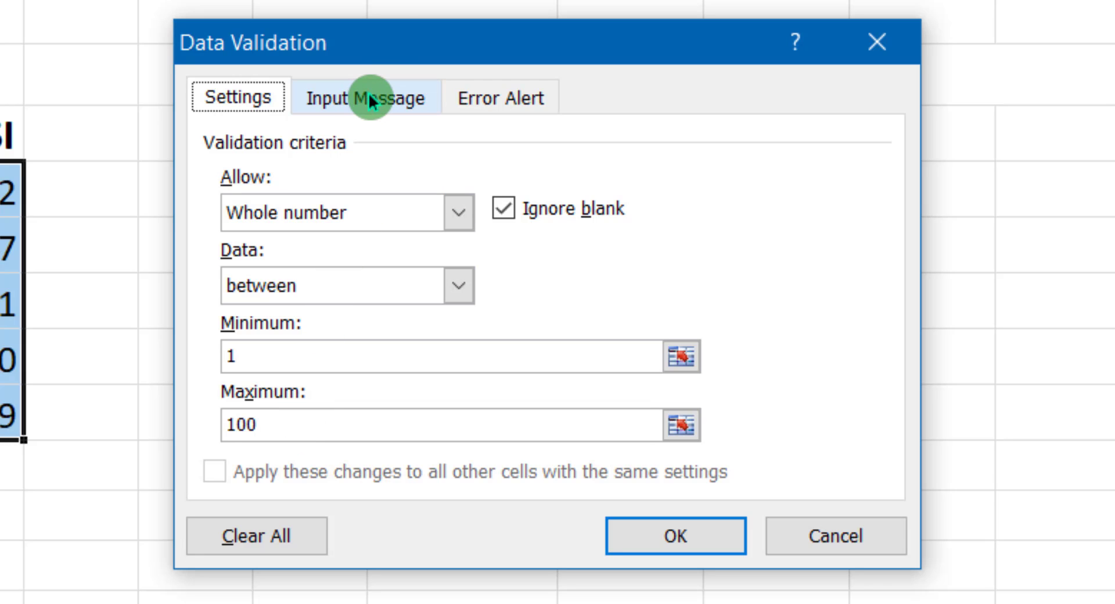
Give the validation rule an input message titled "Valid" with the text "Valid 1 to 100...".
left_click(368, 97)
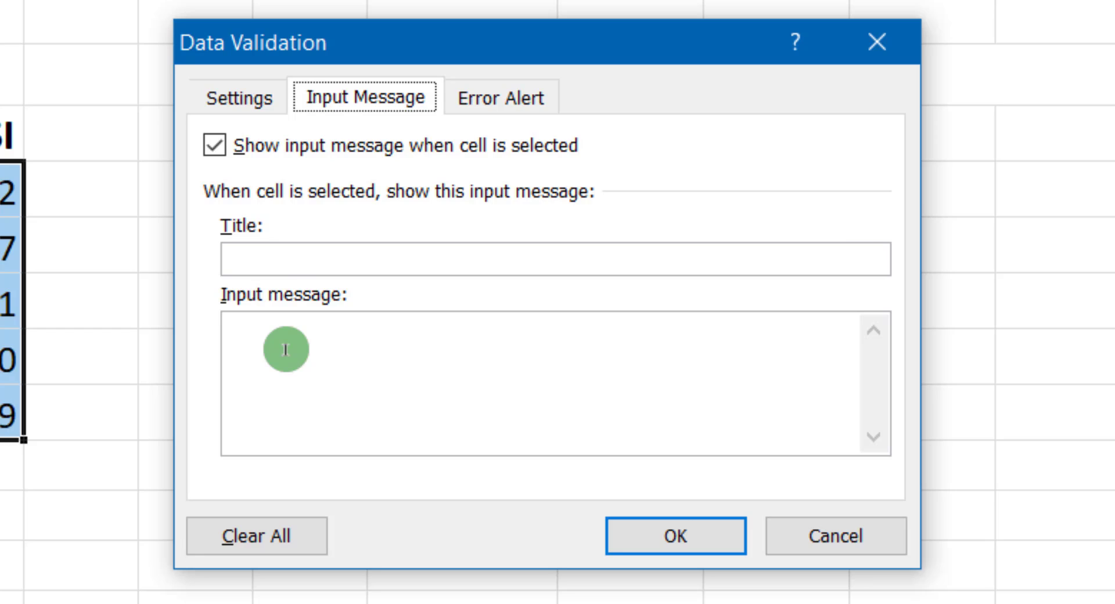
left_click(286, 264)
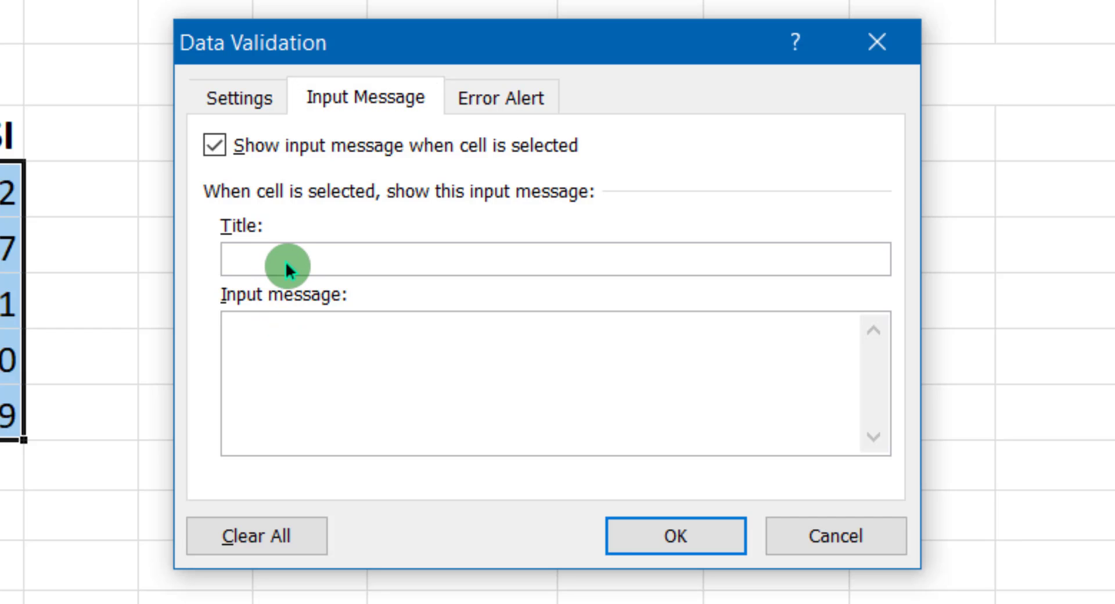
type("Valid")
left_click(299, 334)
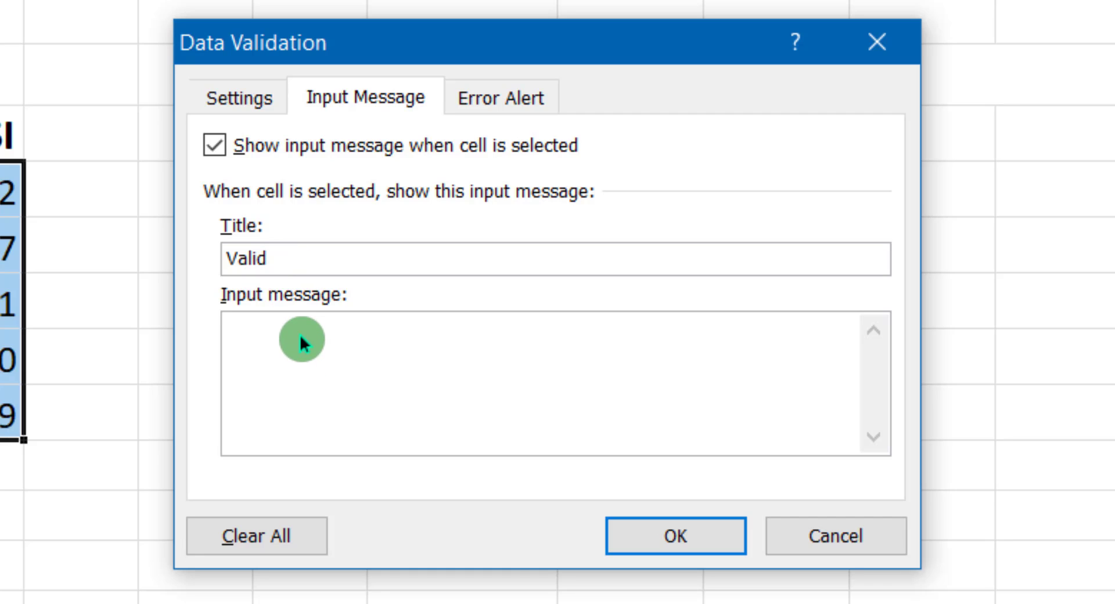
type("Valid 1")
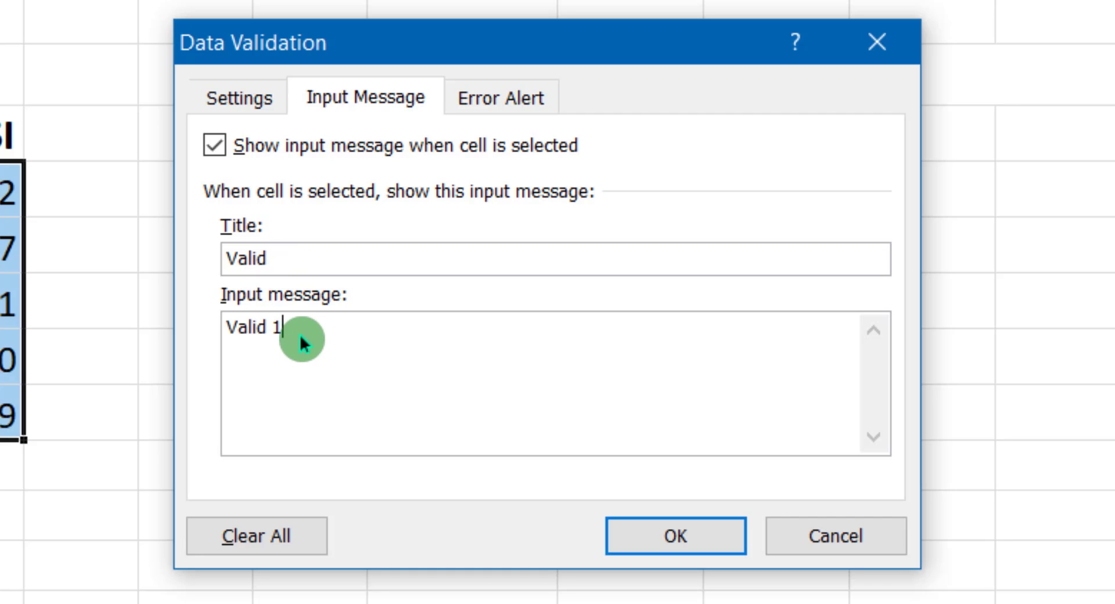
type(" to 100...")
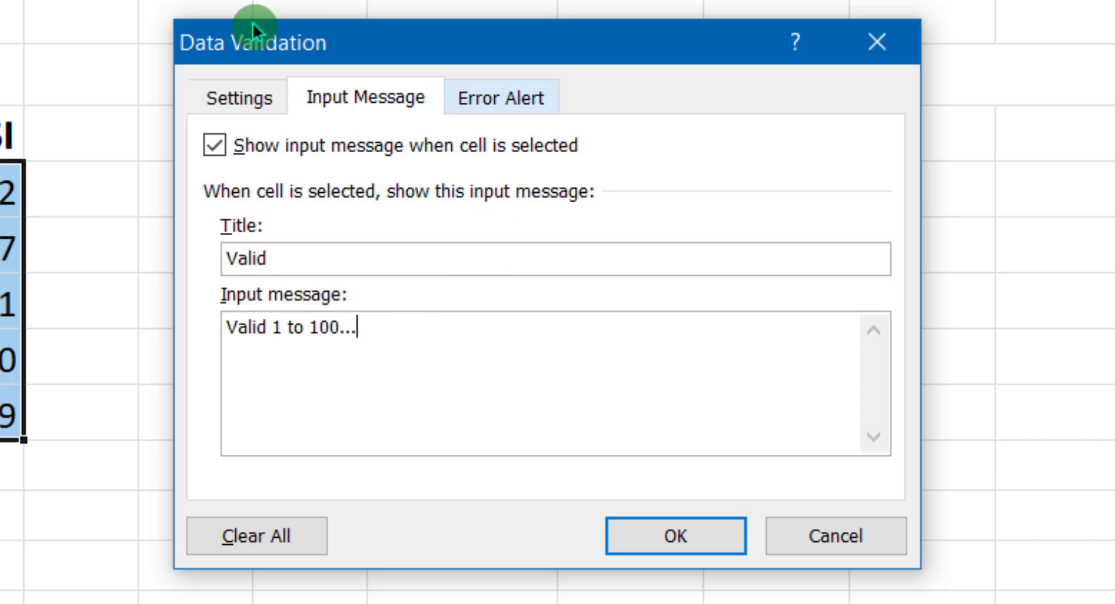
left_click(410, 112)
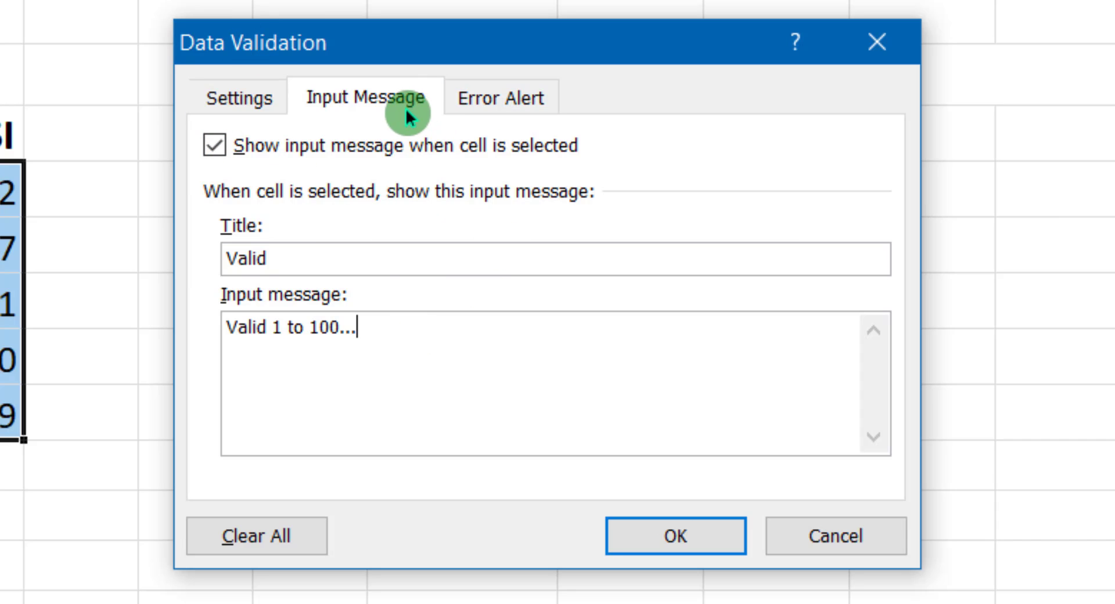
Add a Stop error alert titled "Error" with the message "Sorry bro type marks between 1 to 100.." and apply the validation.
left_click(517, 93)
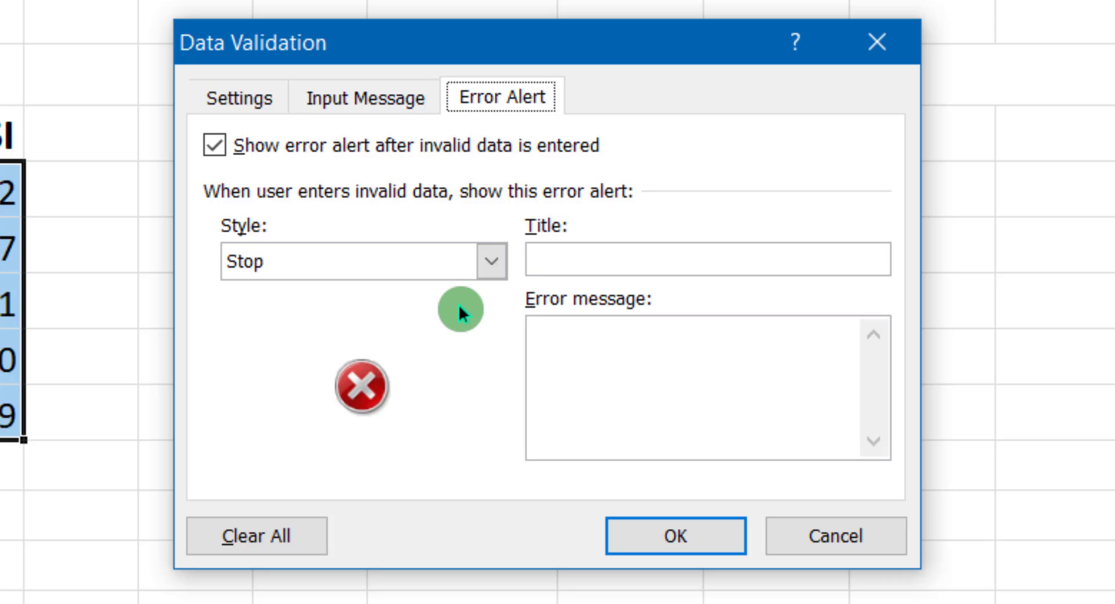
left_click(559, 264)
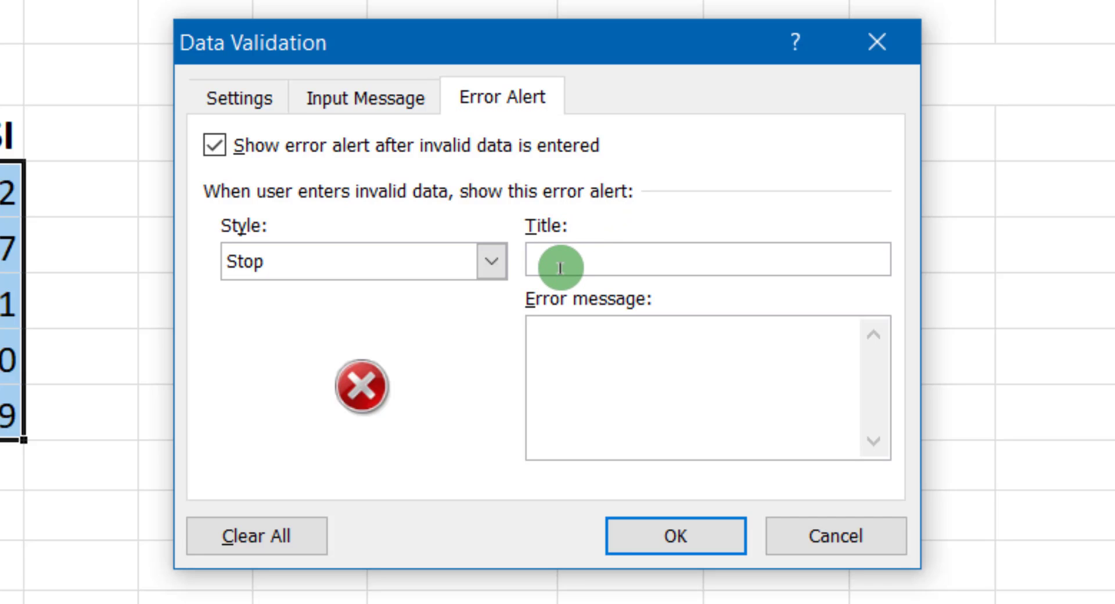
type("Error")
left_click(549, 330)
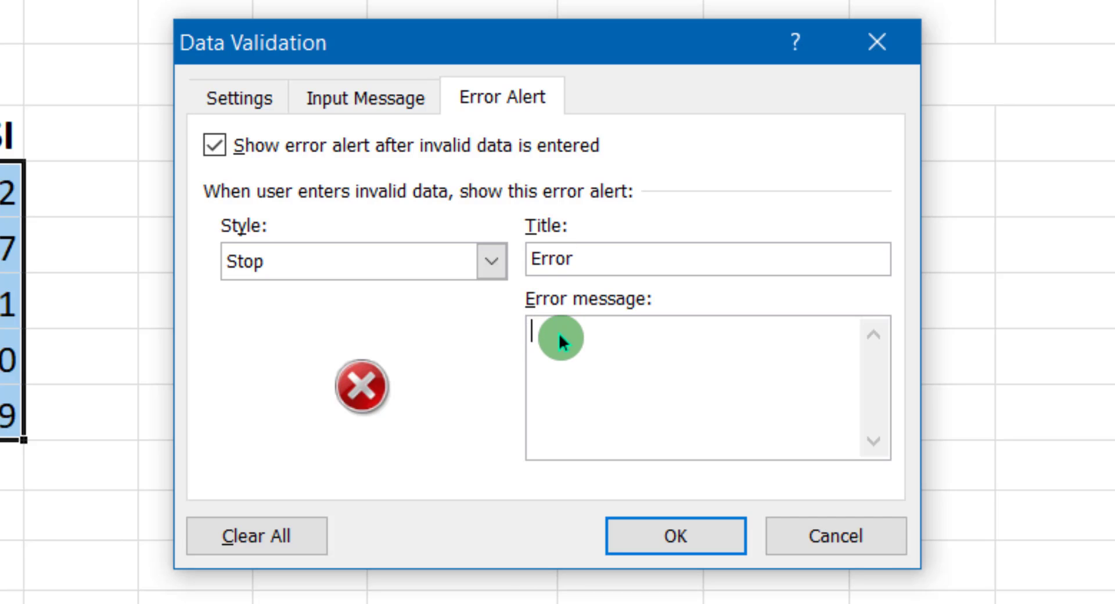
type("Sorry bro type marks b")
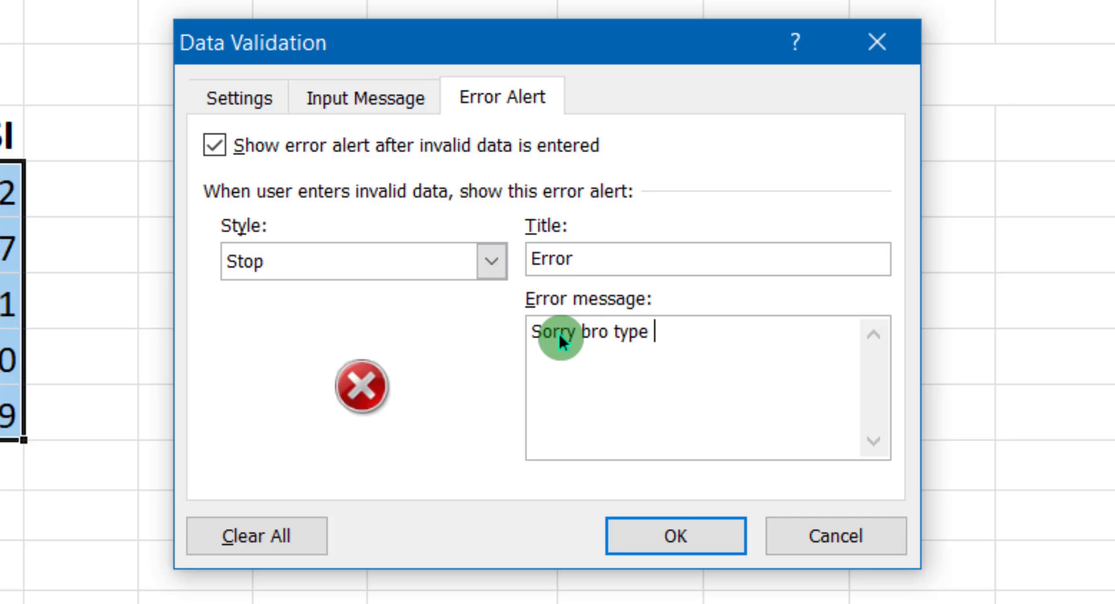
type("etween ")
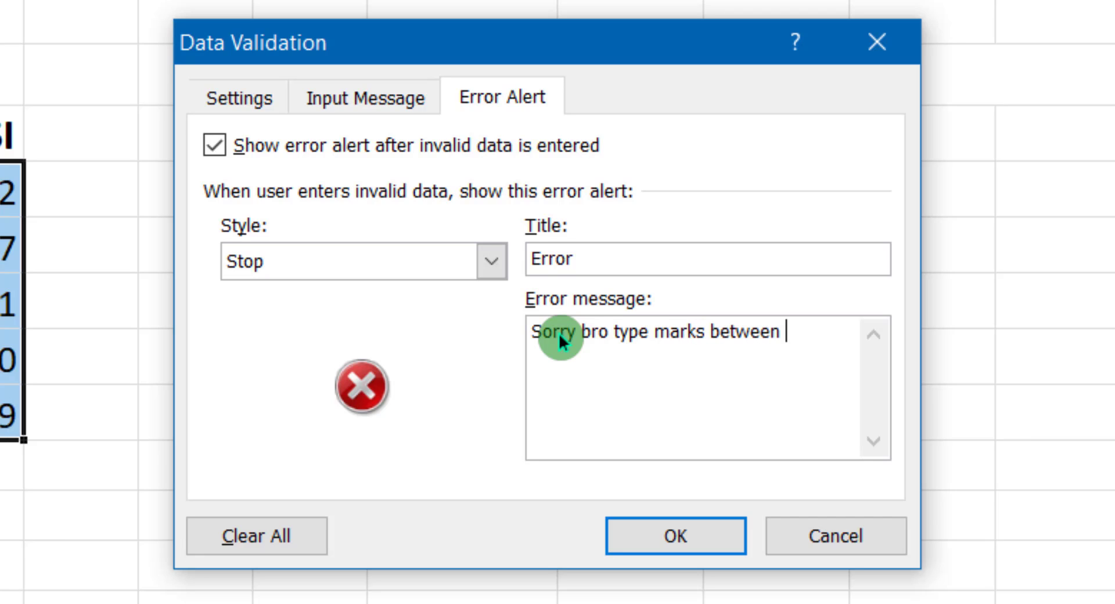
type("1 to 100")
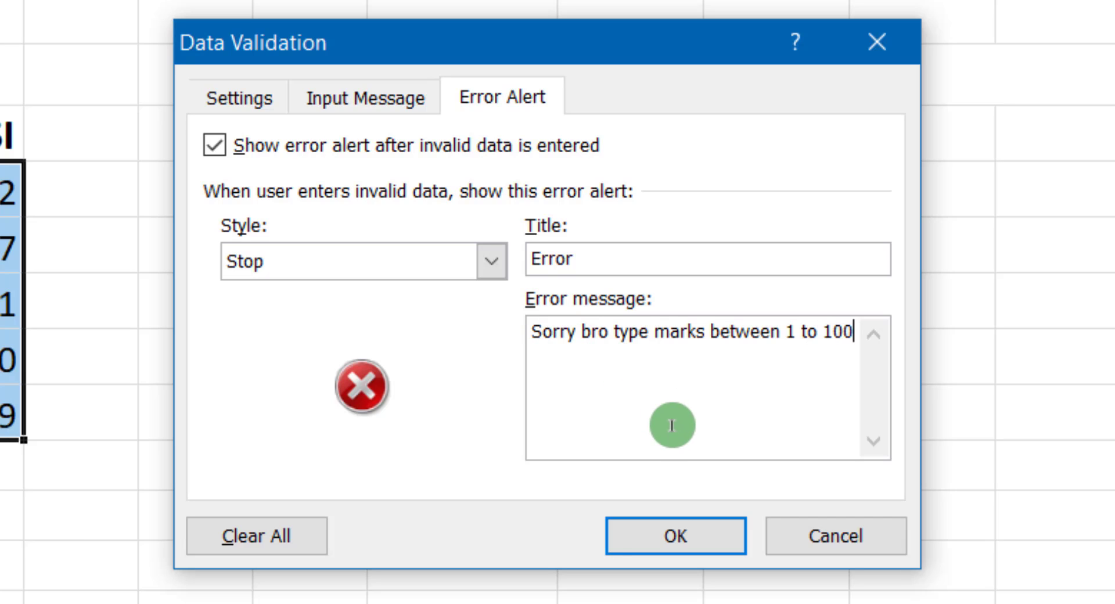
type("..")
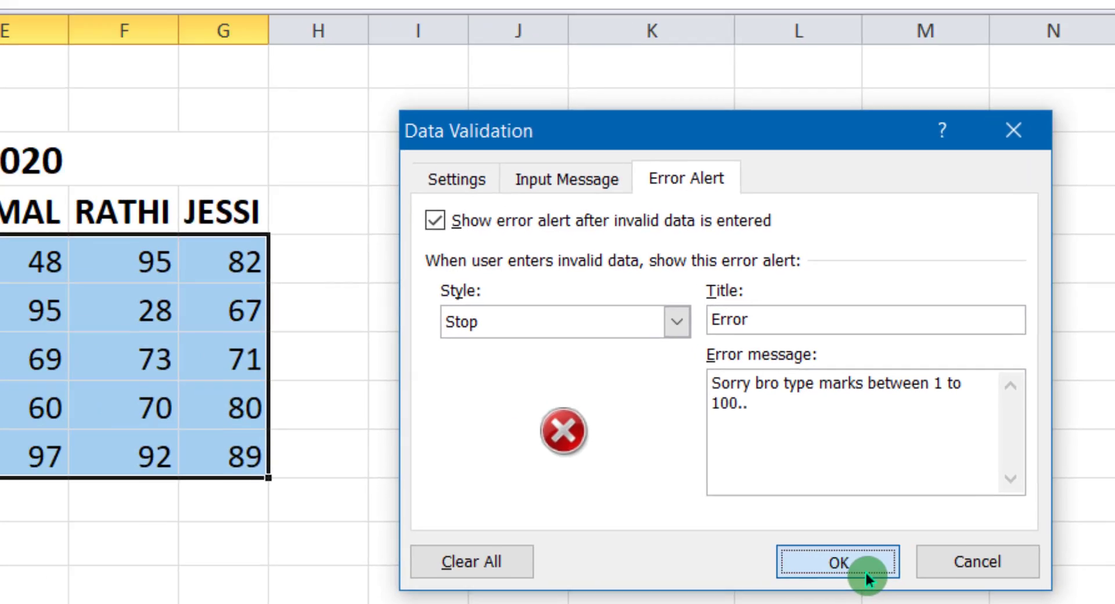
left_click(705, 549)
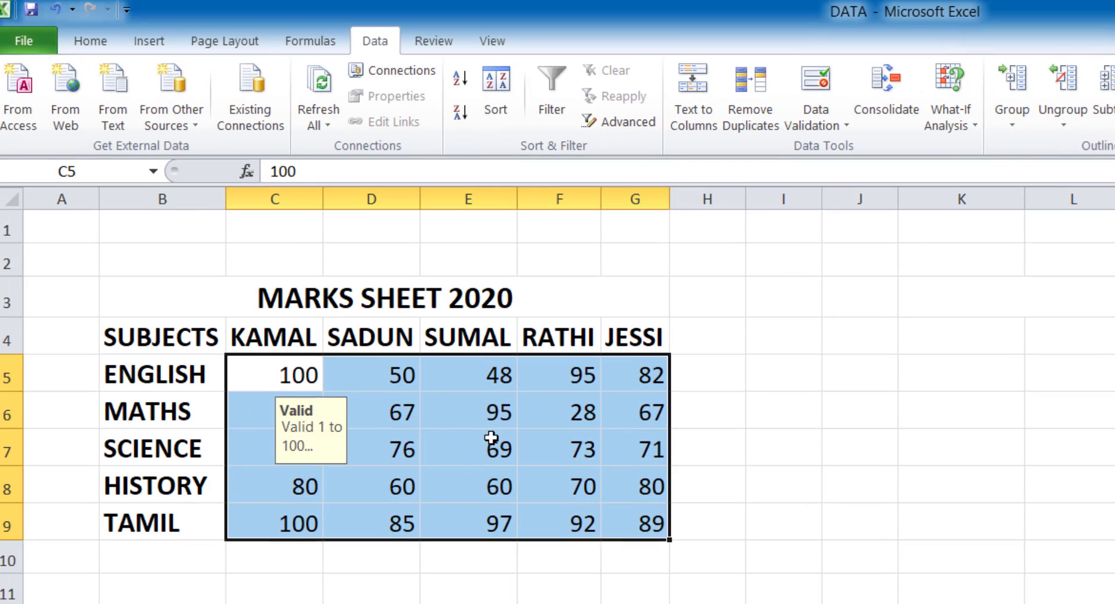
Check the input message on several mark cells across C5:G9.
left_click(401, 416)
left_click(444, 416)
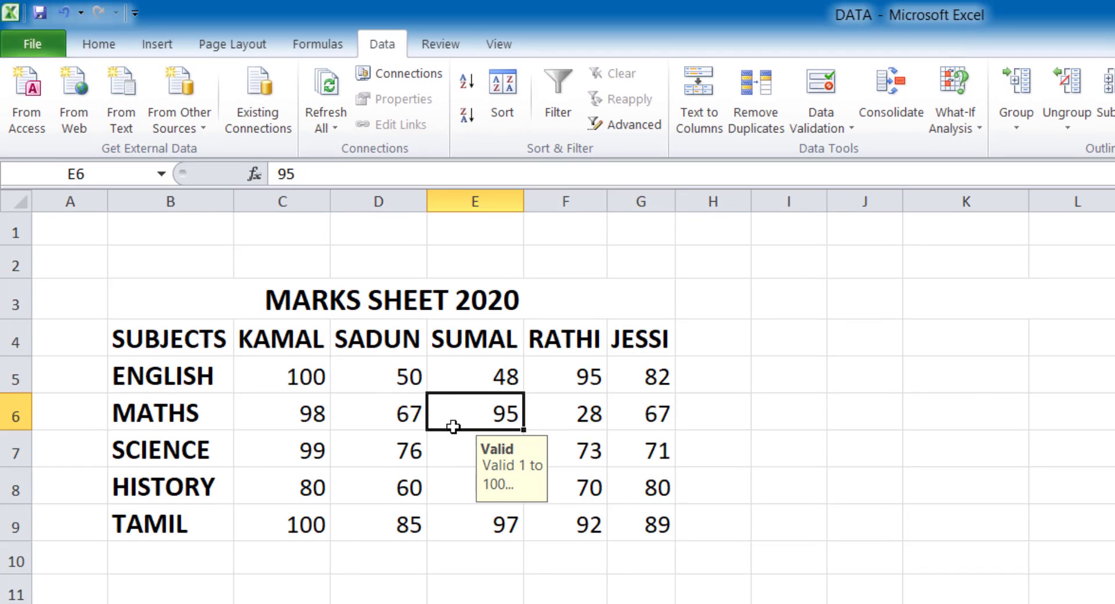
left_click(364, 400)
left_click(297, 383)
left_click(553, 385)
left_click(495, 438)
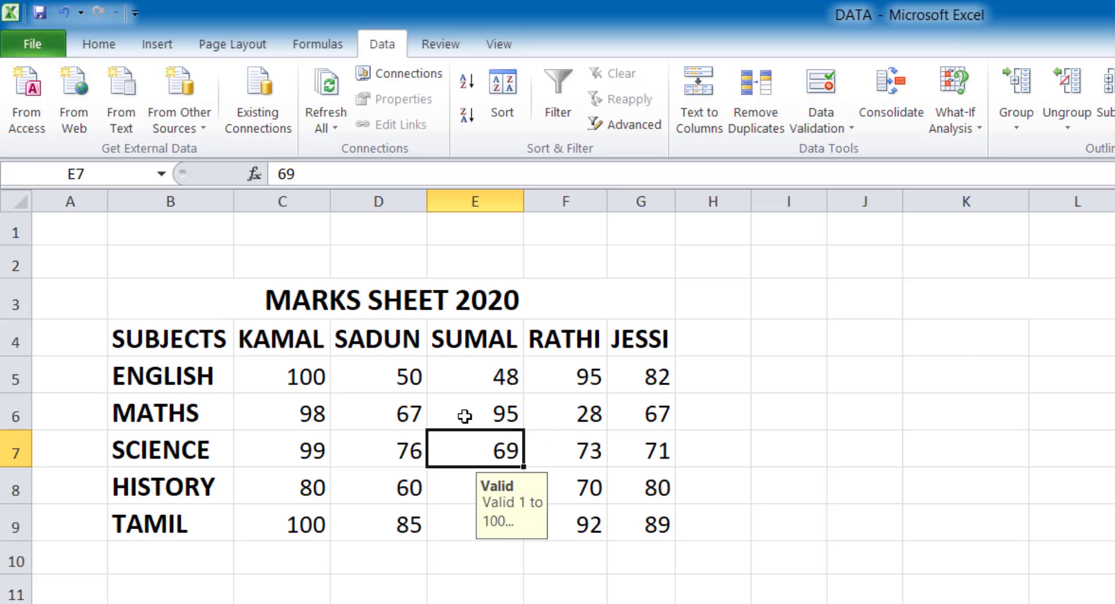
left_click(465, 416)
left_click_drag(297, 380, 643, 515)
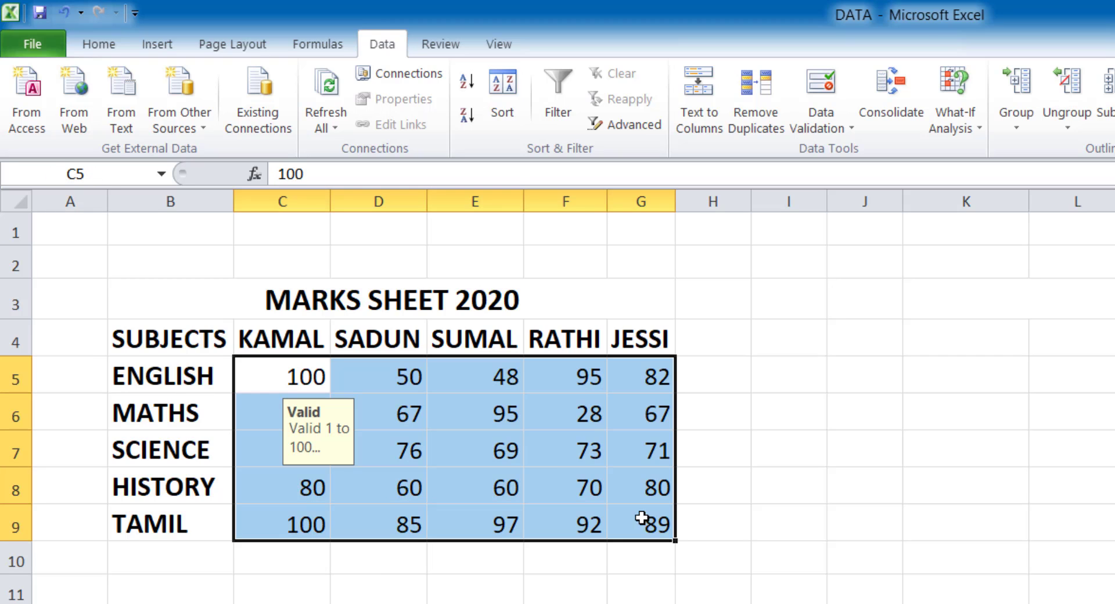
left_click(410, 421)
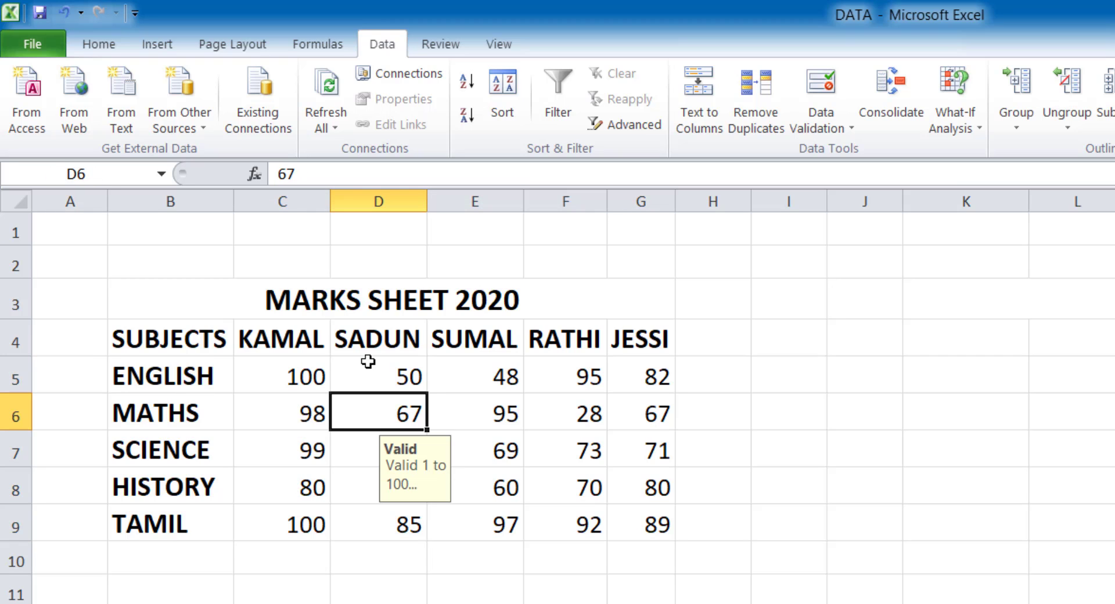
Test the validation in cell C5 by trying the mark 0, and replace it with 1.
left_click(325, 377)
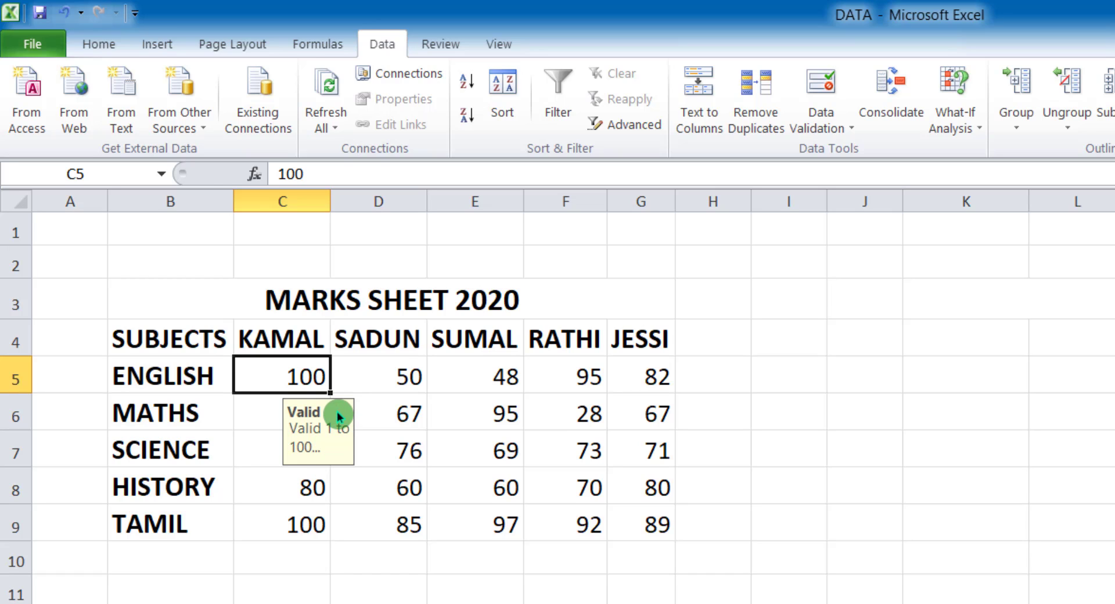
type("0")
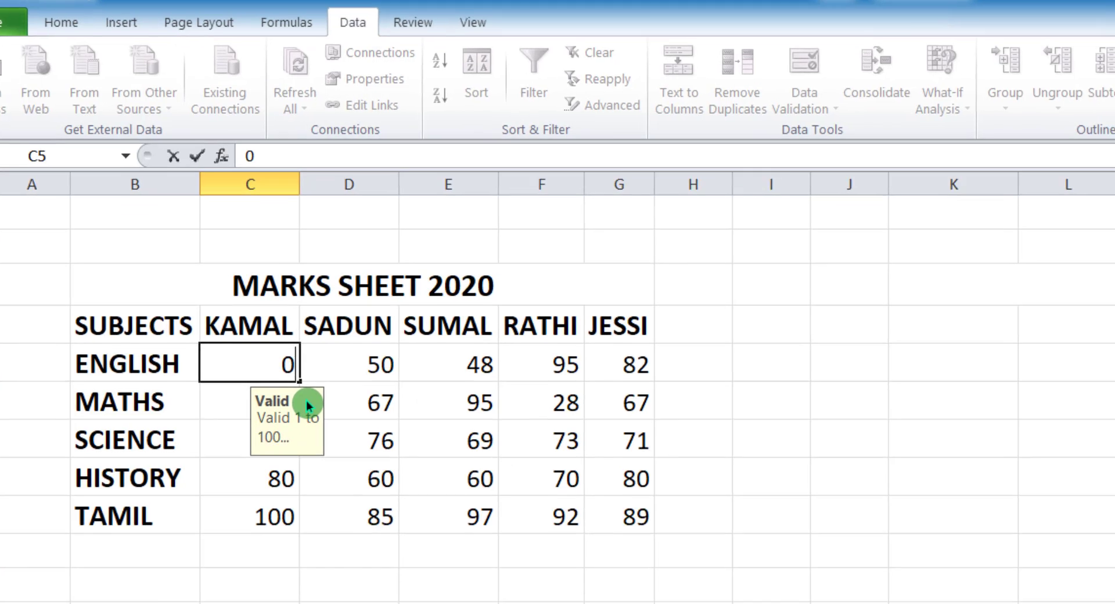
key("Return")
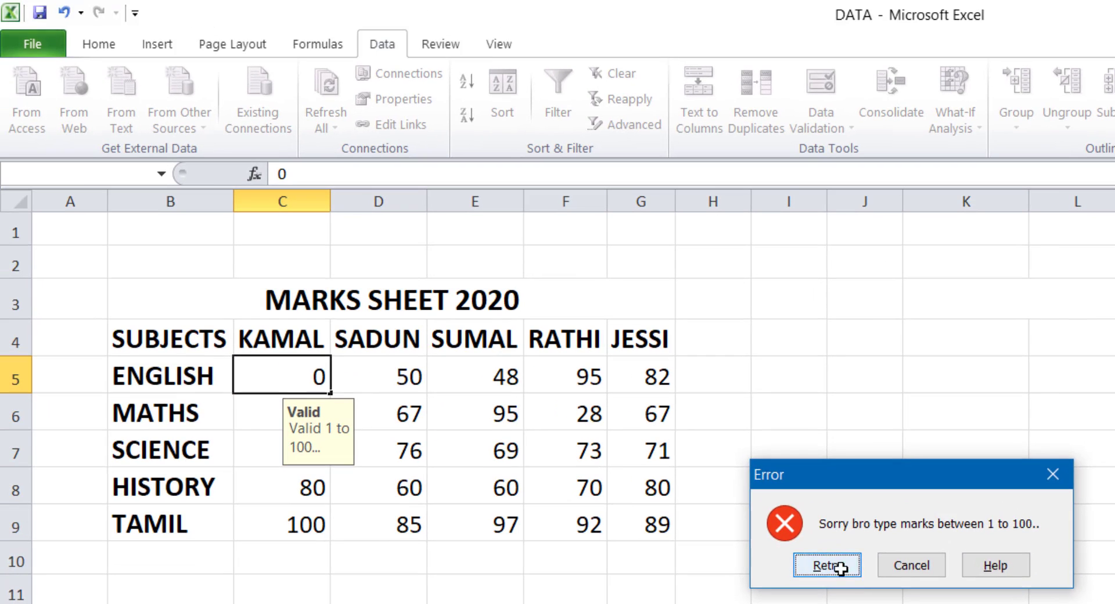
left_click(364, 379)
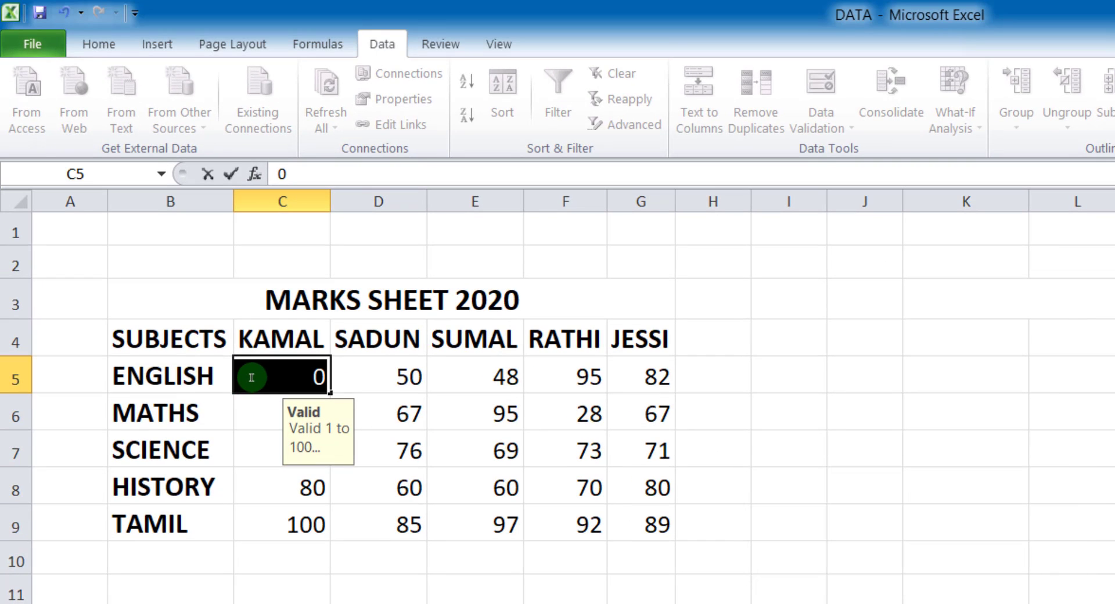
type("1")
key("Return")
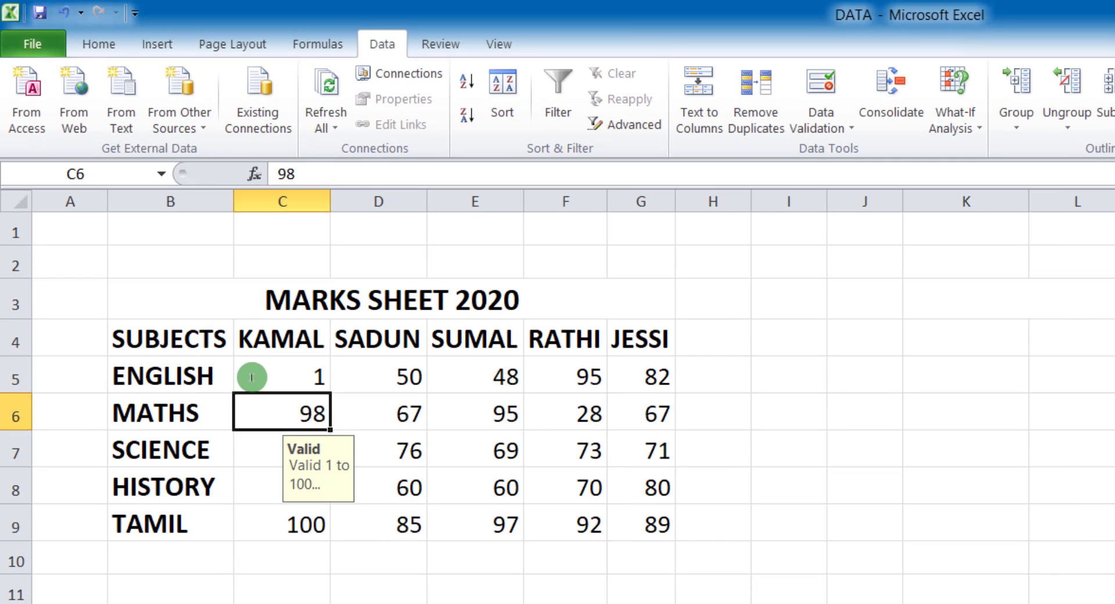
Test the upper limit in cell E7 by trying the mark 110, and replace it with 100.
left_click(469, 444)
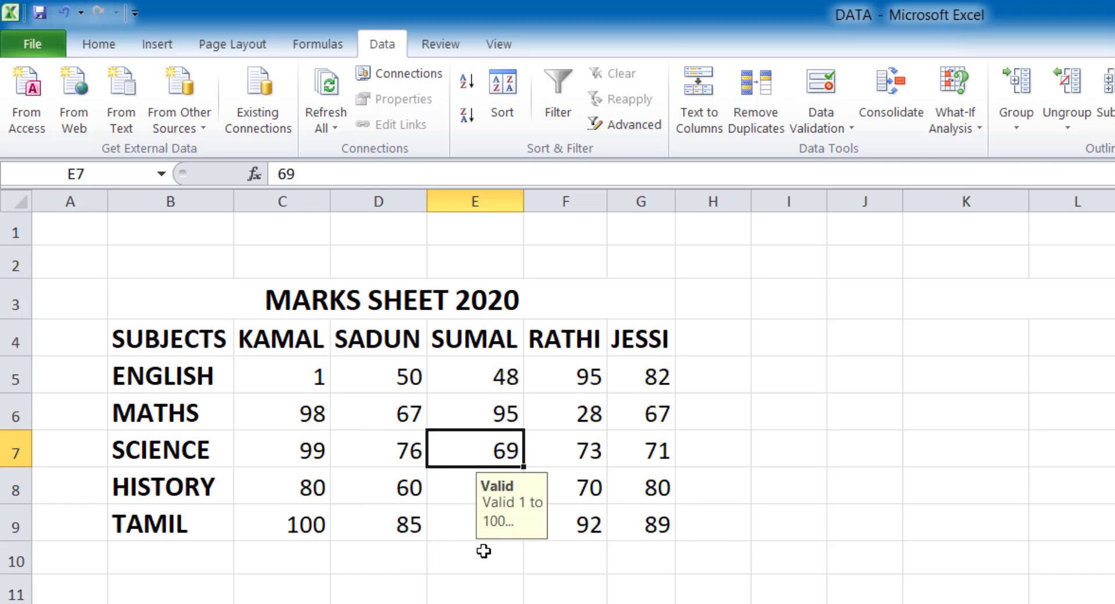
type("110")
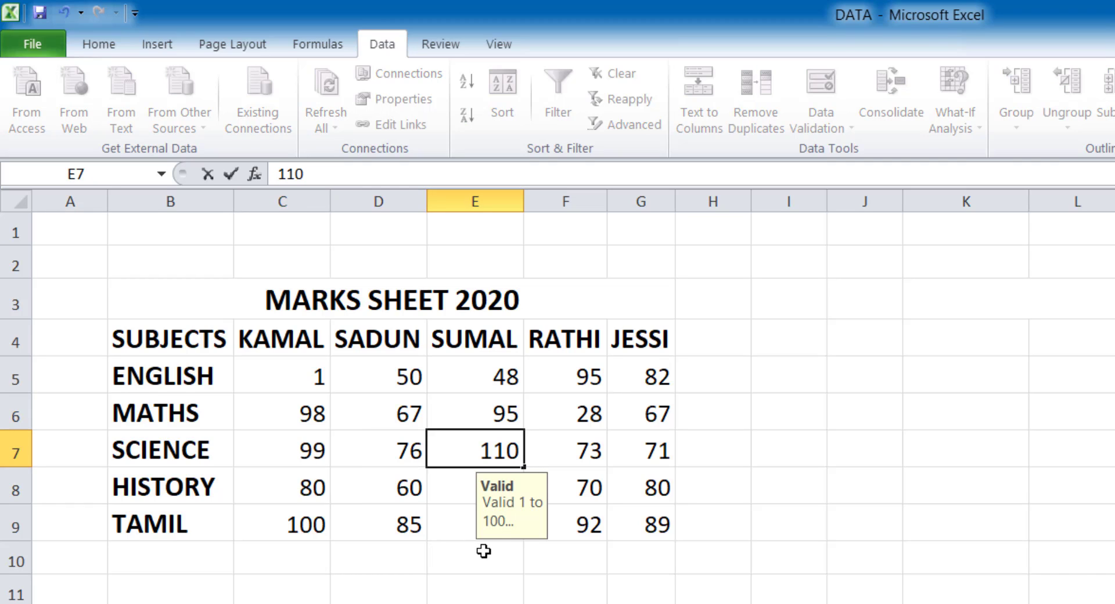
key("Return")
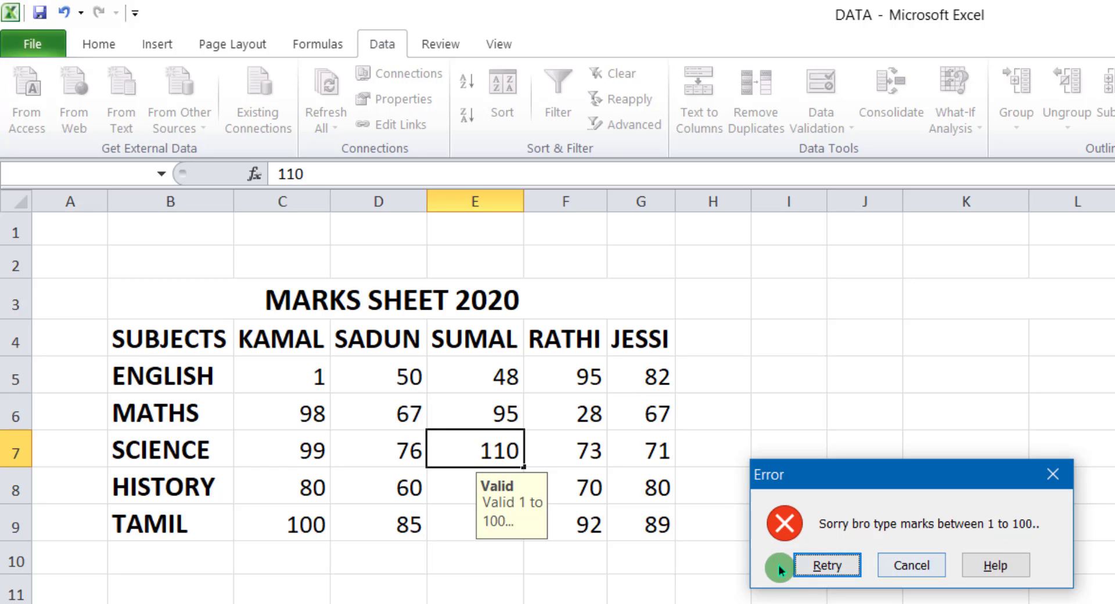
left_click(805, 566)
type("100")
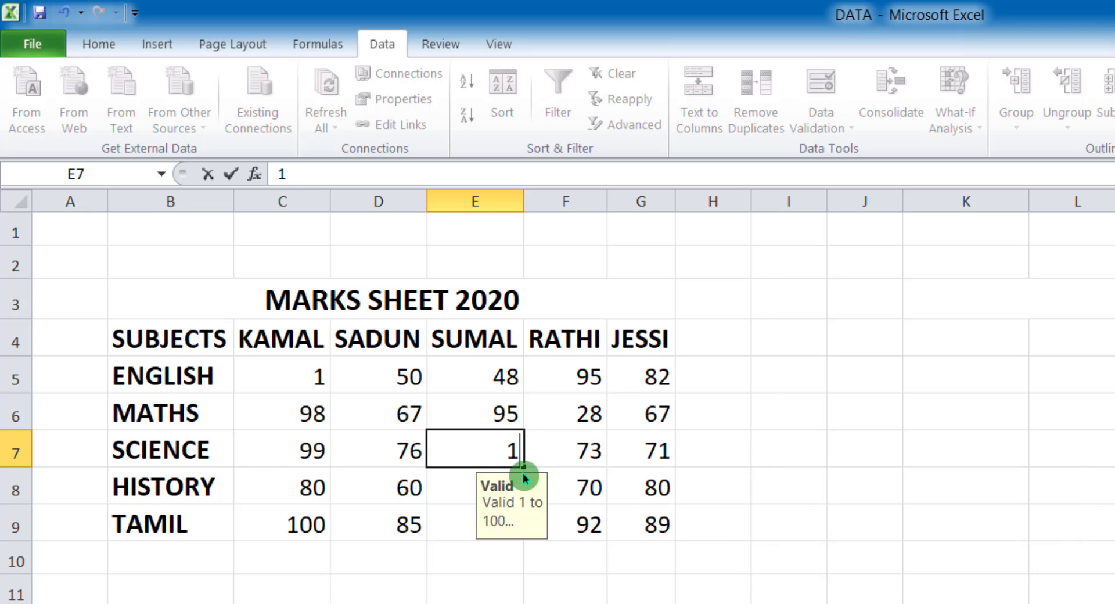